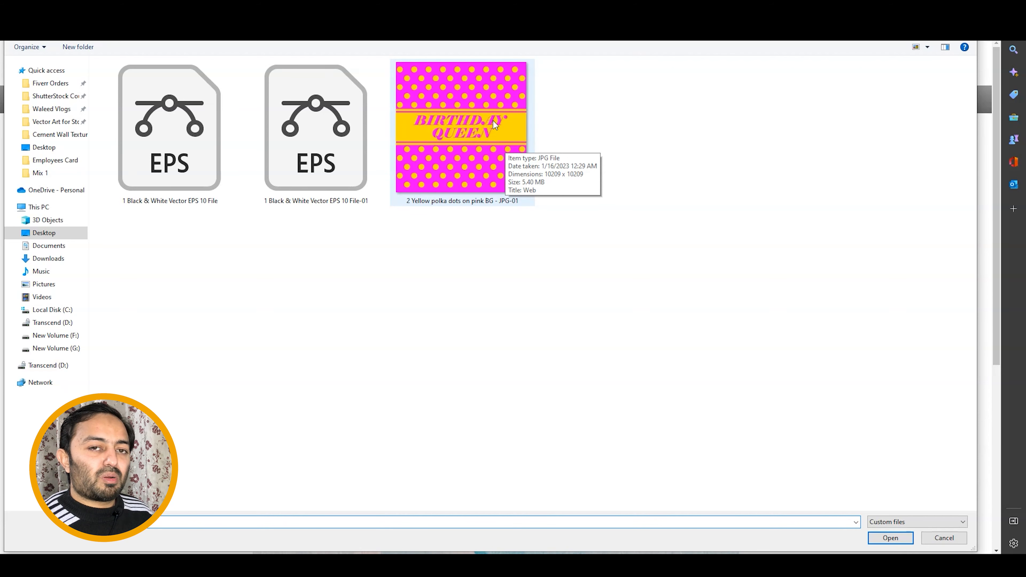
# Upload the "2 Yellow polka dots on pink BG - JPG-01" image and proceed to the content submission page
pyautogui.doubleClick(493, 121)
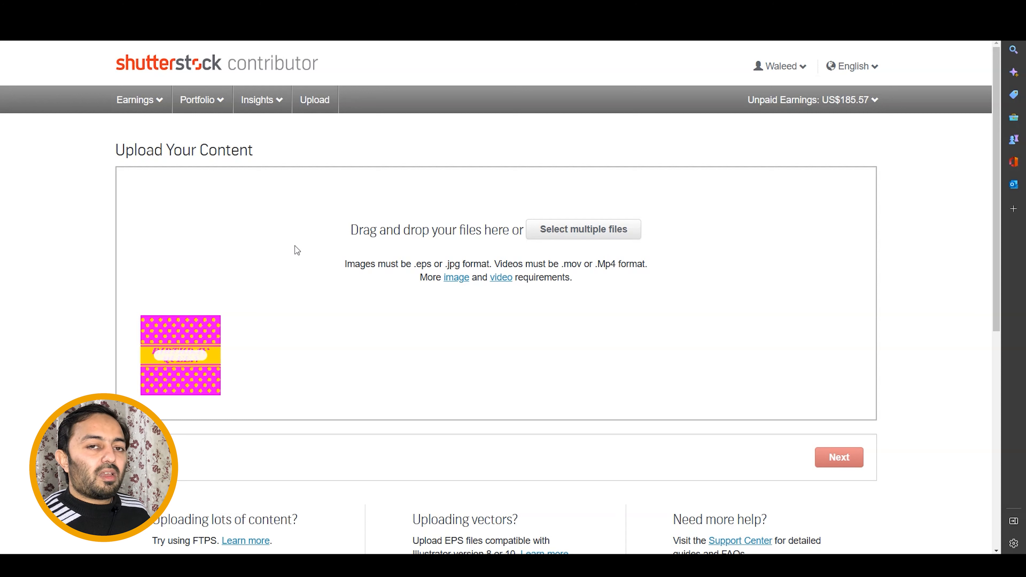
pyautogui.moveTo(142, 358)
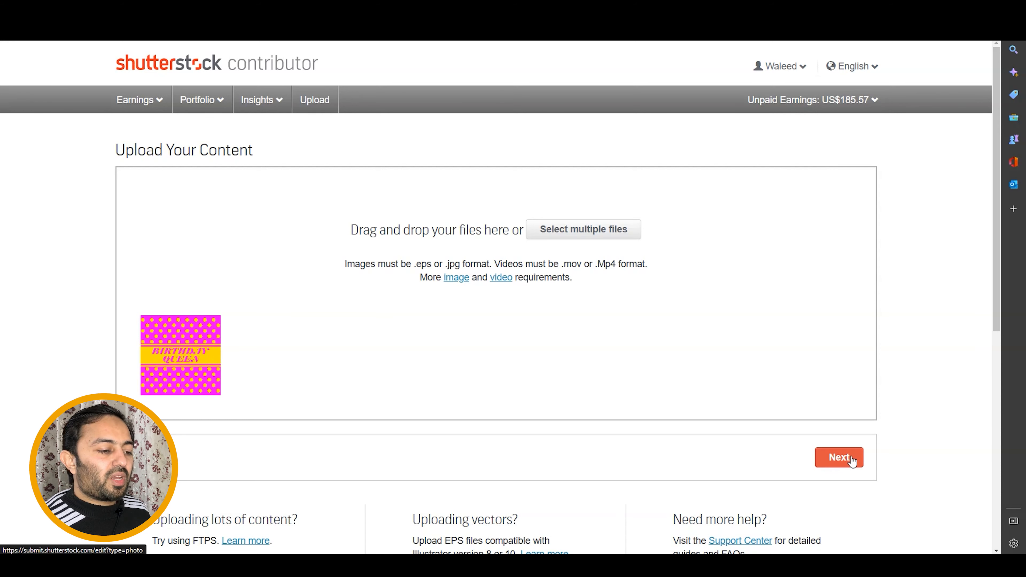
pyautogui.click(836, 464)
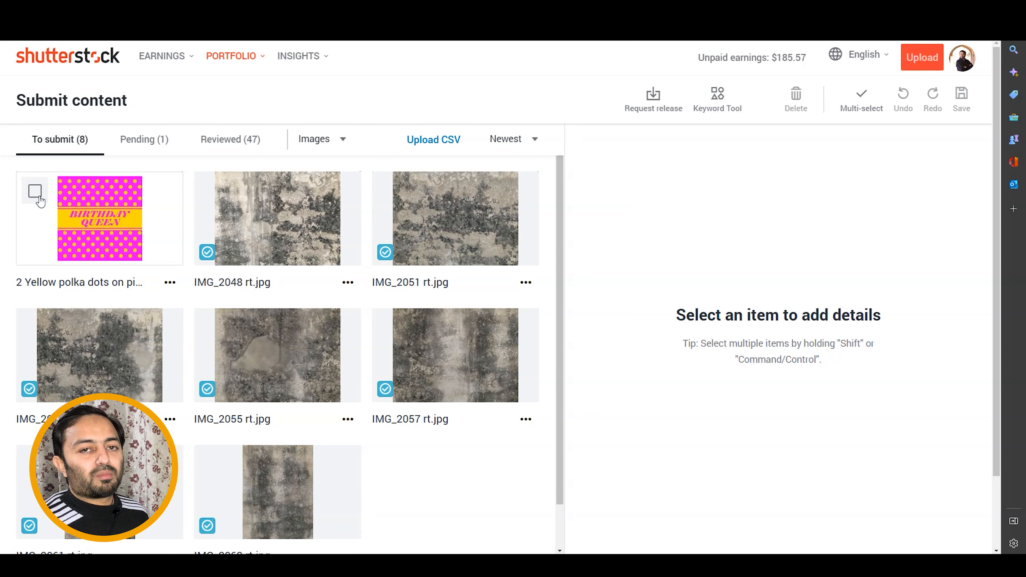
# Open the details of the uploaded Birthday Queen image and set its image type to Illustration
pyautogui.click(93, 221)
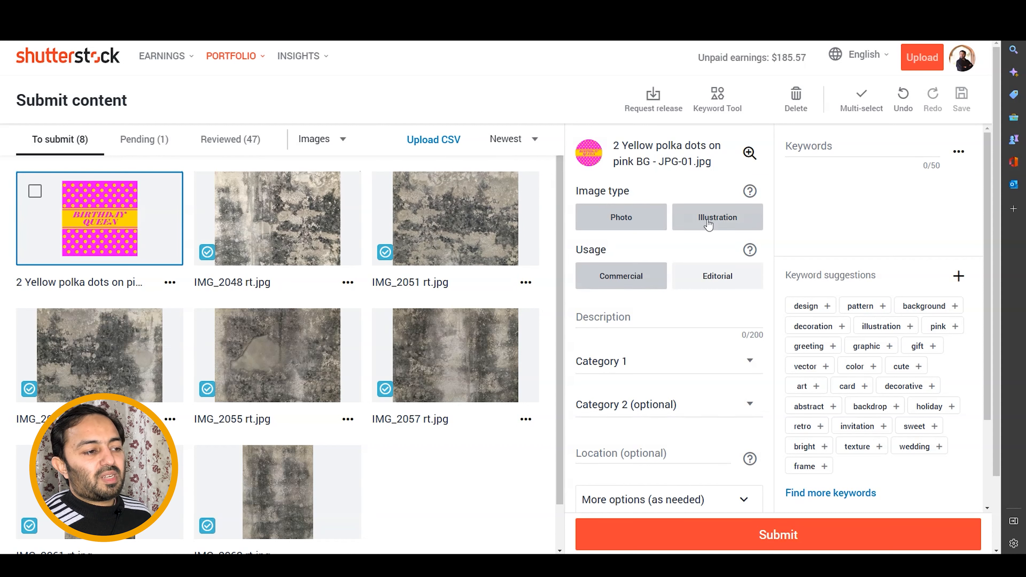
pyautogui.moveTo(591, 195); pyautogui.dragTo(630, 196)
pyautogui.click(624, 196)
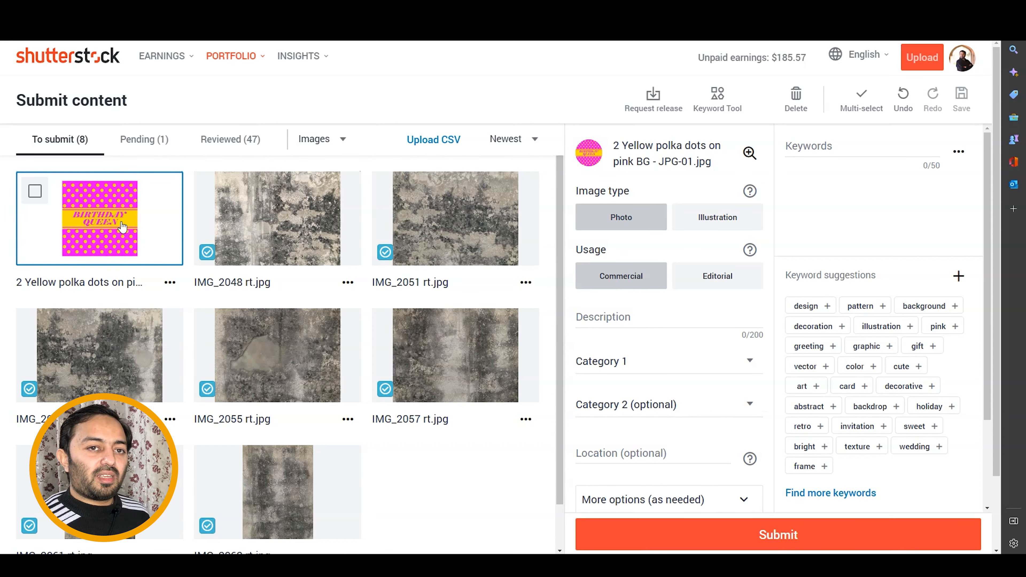
pyautogui.click(744, 217)
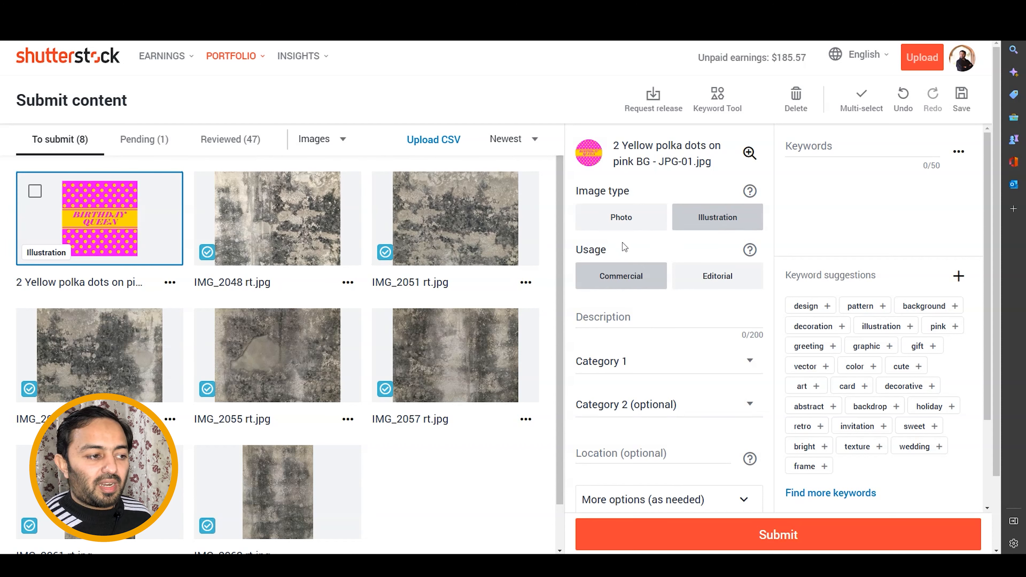
# Try the Editorial usage option to read its required description format, and set the usage back to Commercial
pyautogui.moveTo(578, 251); pyautogui.dragTo(605, 250)
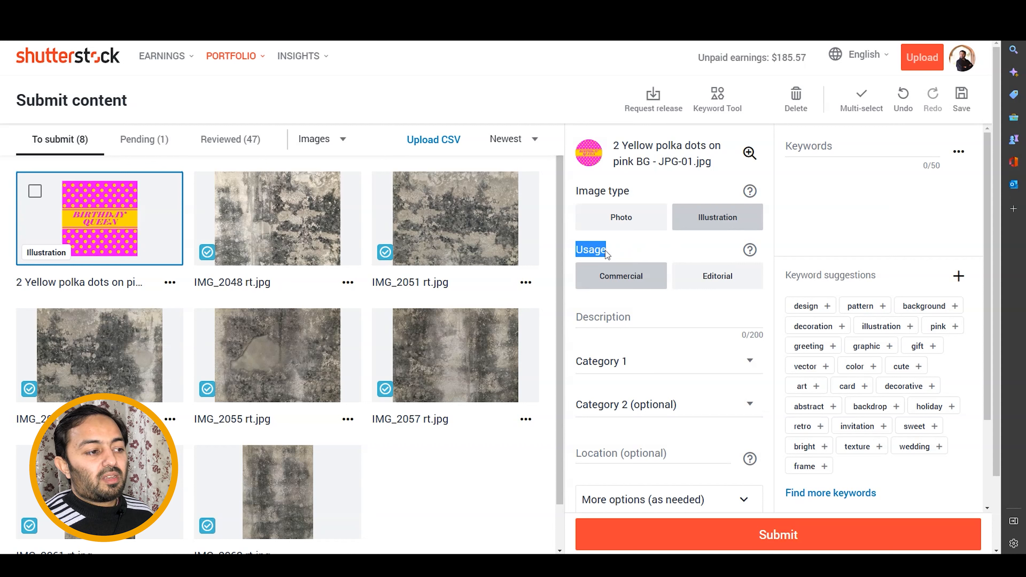
pyautogui.click(629, 253)
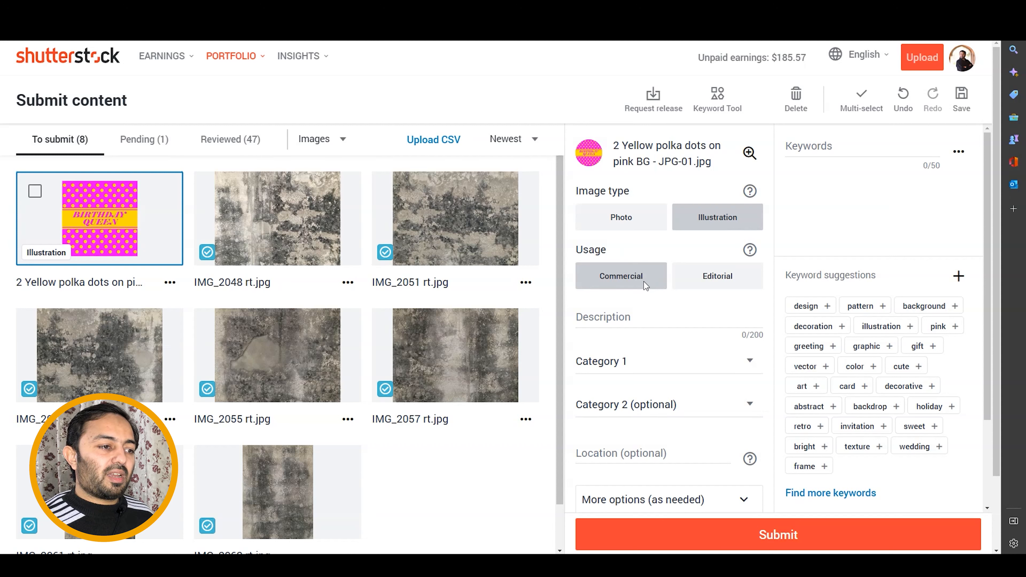
pyautogui.click(745, 276)
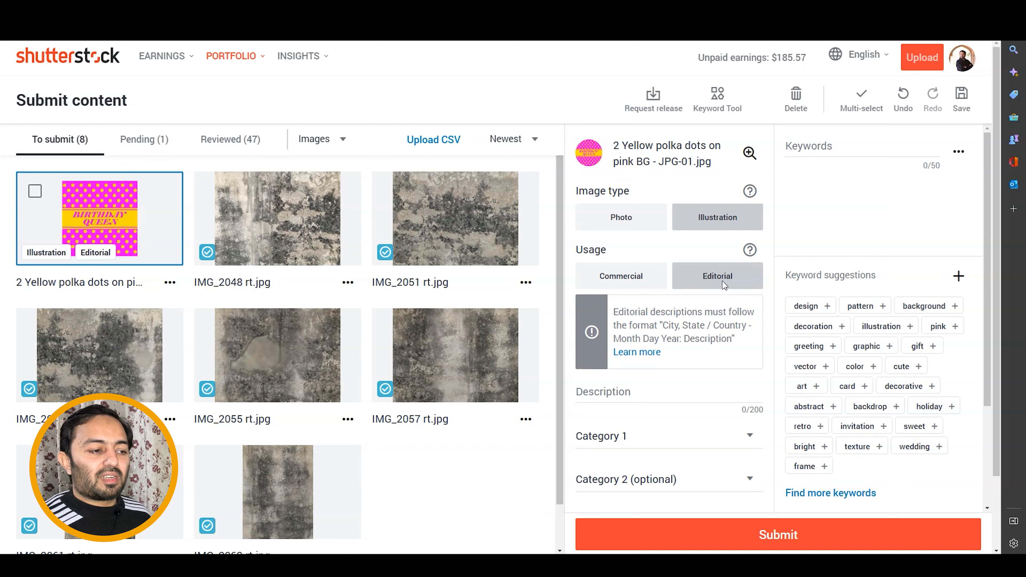
pyautogui.click(642, 276)
pyautogui.scroll(-1, 646, 283)
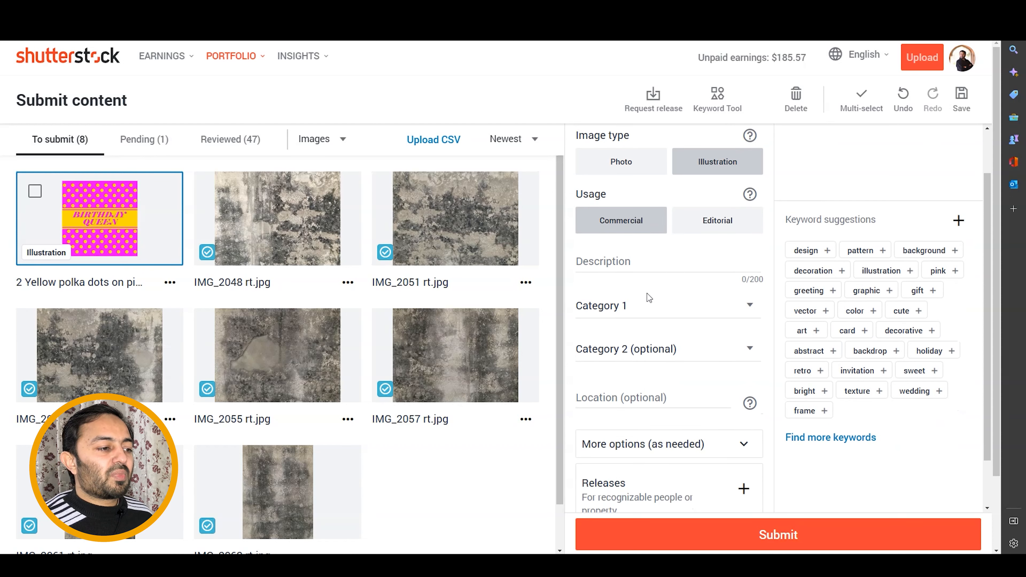
pyautogui.click(705, 222)
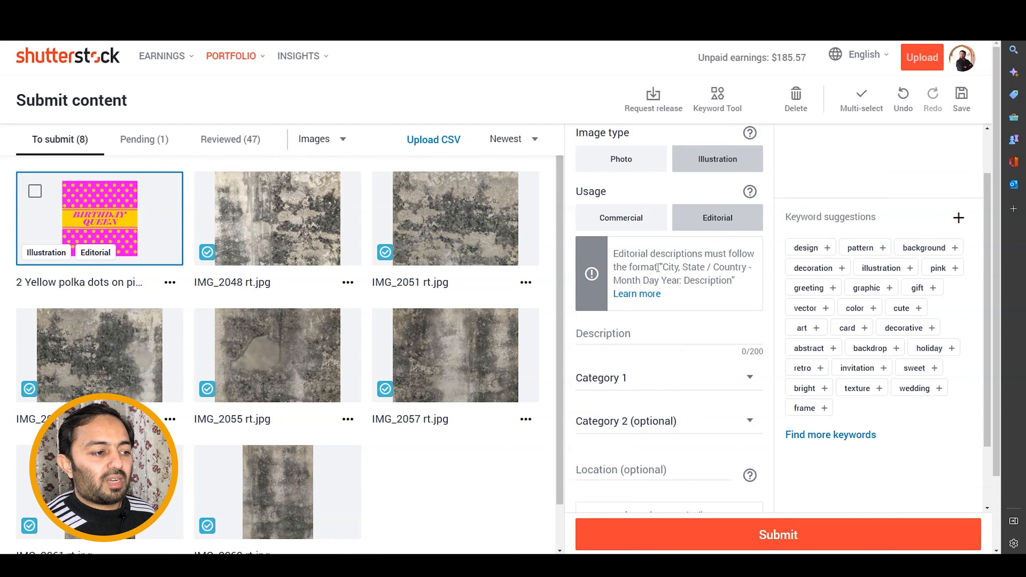
pyautogui.moveTo(662, 267); pyautogui.dragTo(684, 290)
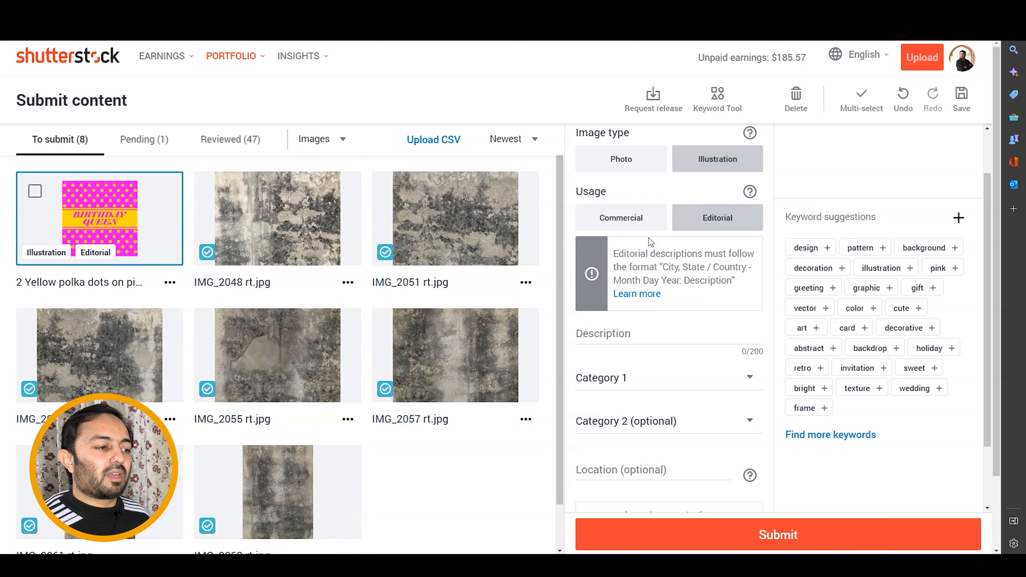
pyautogui.click(636, 223)
# Enter the description "Birthday Queen banner. Yellow polka dots on pink background. Flat minimalist design. Best for birthday party backdrop."
pyautogui.click(606, 252)
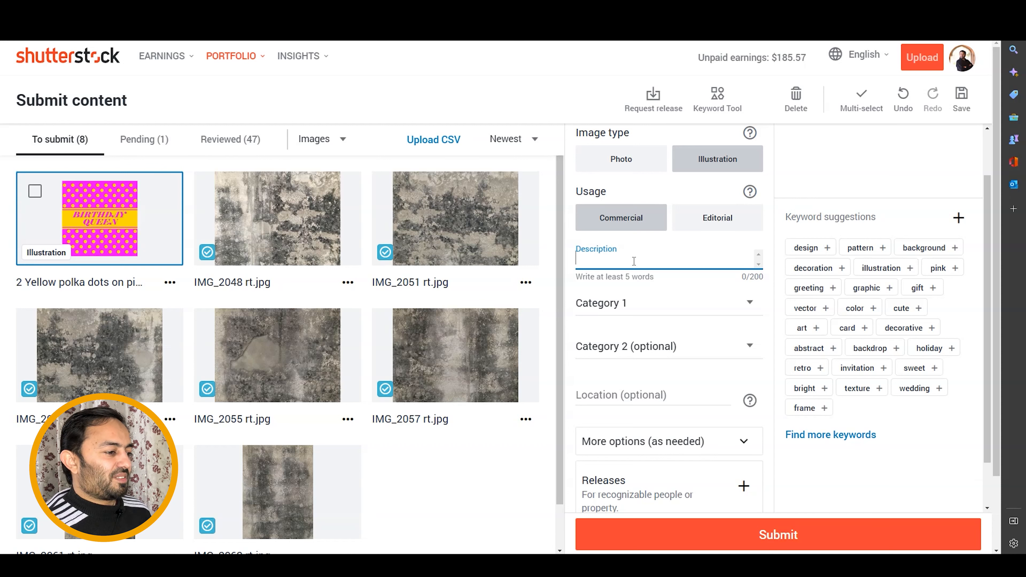
pyautogui.write('Birthday Queen')
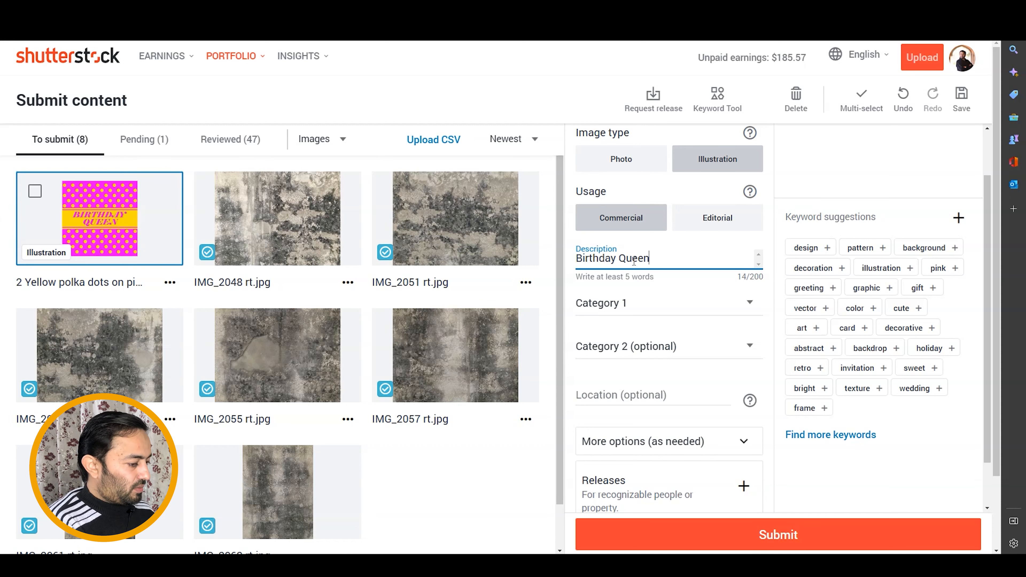
pyautogui.write(' banner. Yellow polka dots on ')
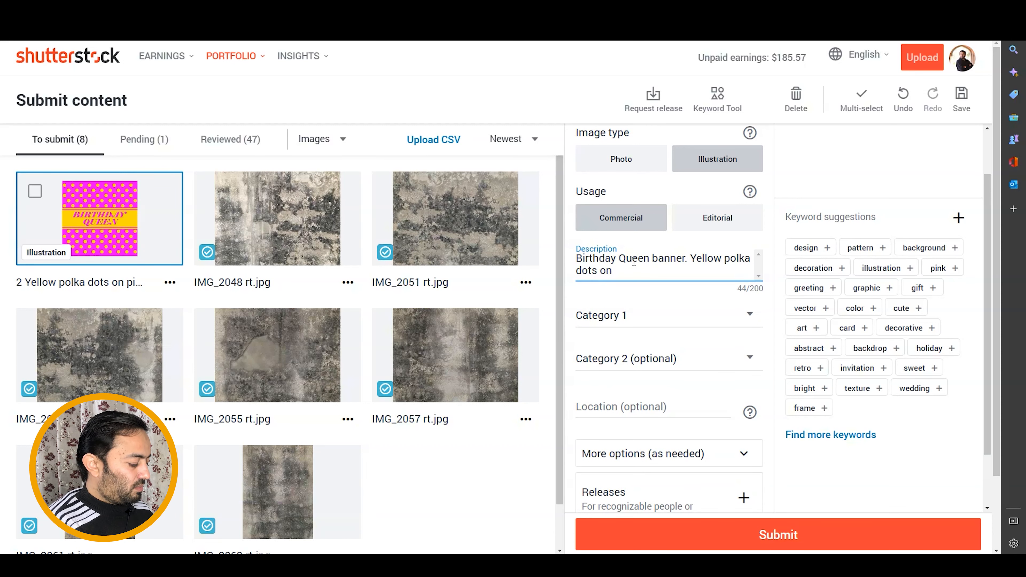
pyautogui.write('pink background. Flat minimalist design. EPS file')
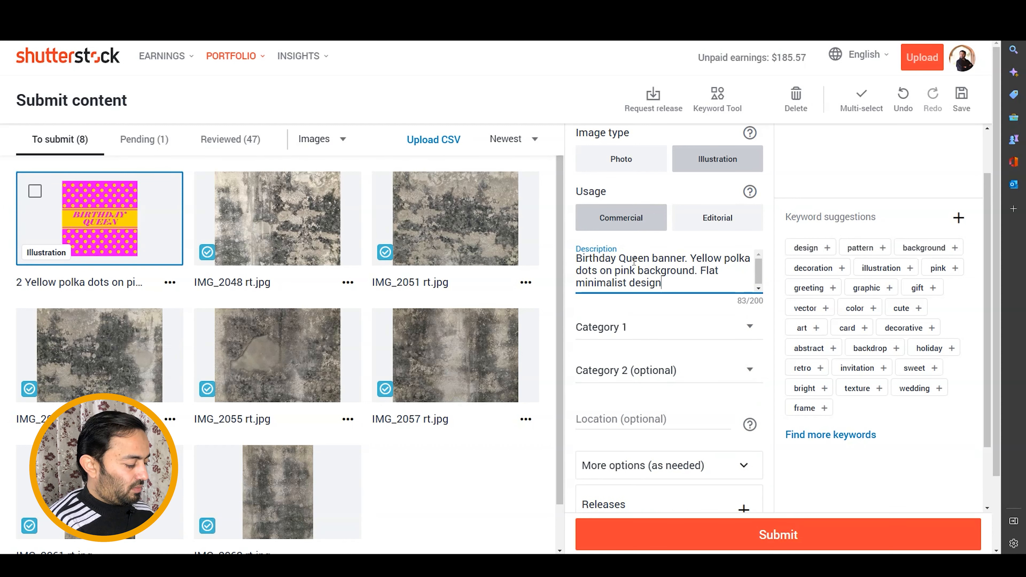
pyautogui.press('BackSpace')
pyautogui.press('BackSpace')
pyautogui.press('BackSpace')
pyautogui.press('BackSpace')
pyautogui.press('BackSpace')
pyautogui.press('BackSpace')
pyautogui.press('BackSpace')
pyautogui.press('BackSpace')
pyautogui.write('Best for birthday party backdrop.')
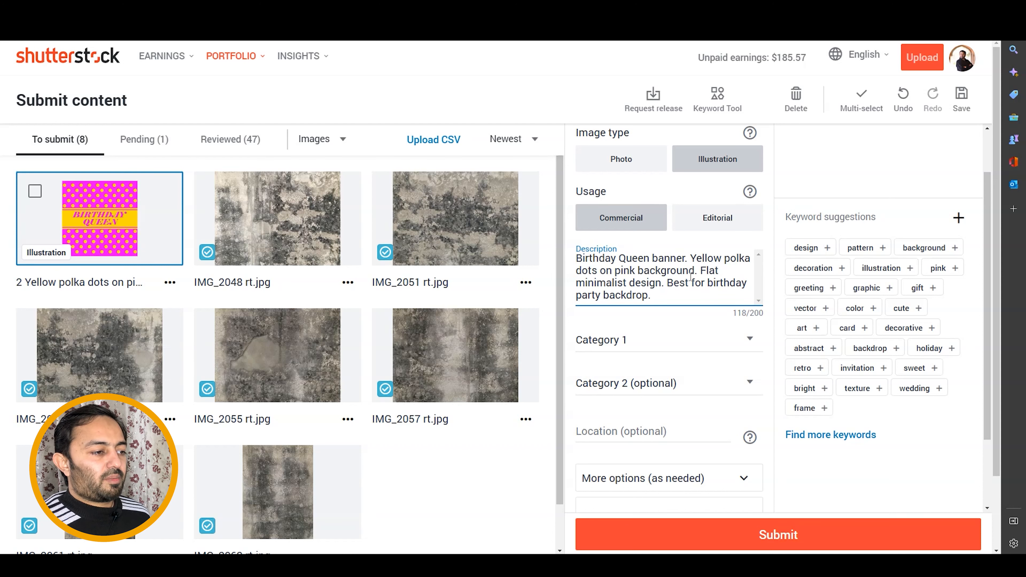
# Set Category 1 of the image to Backgrounds/Textures
pyautogui.scroll(-1, 702, 296)
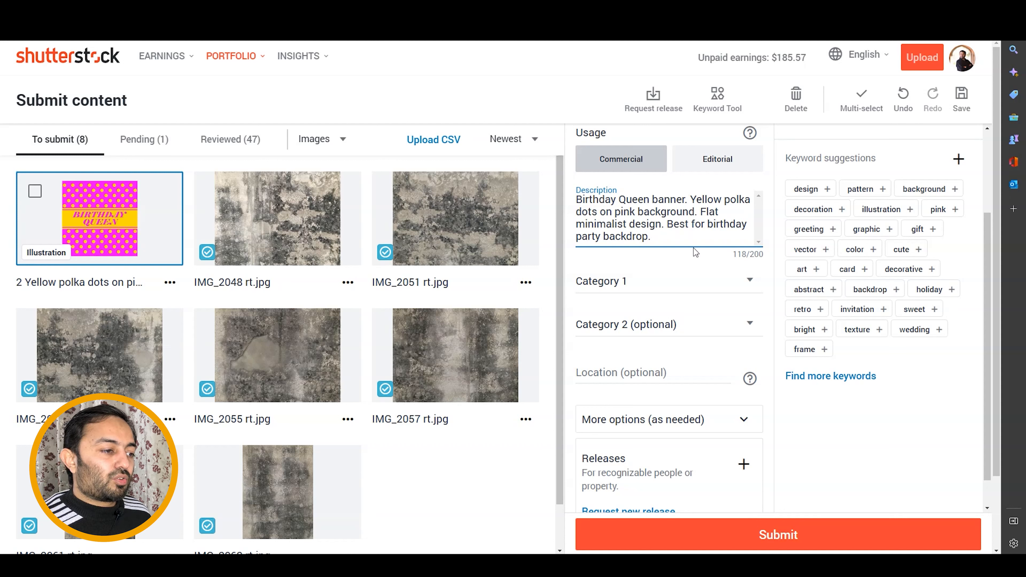
pyautogui.scroll(-1, 658, 286)
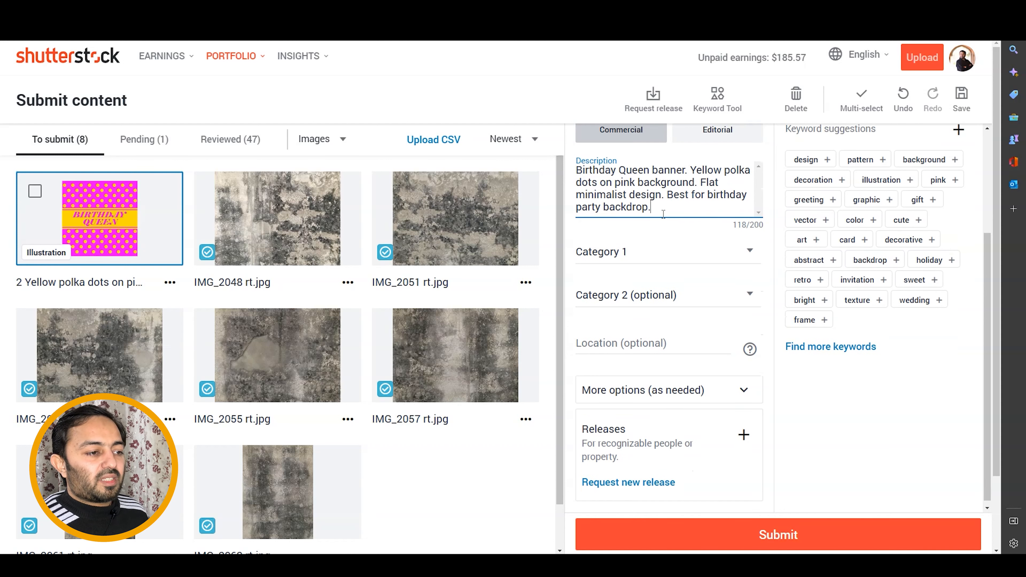
pyautogui.click(664, 250)
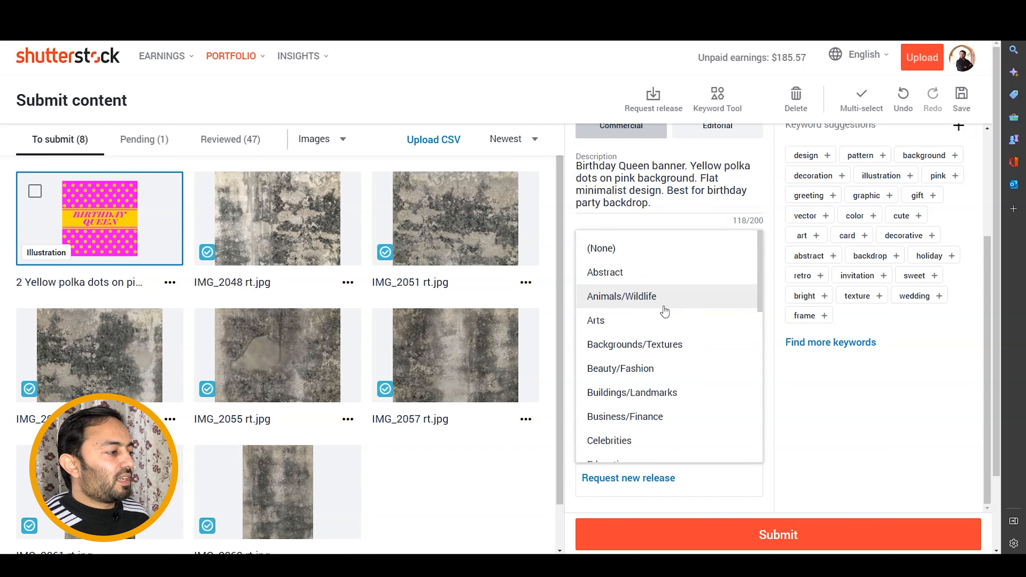
pyautogui.scroll(-1, 664, 317)
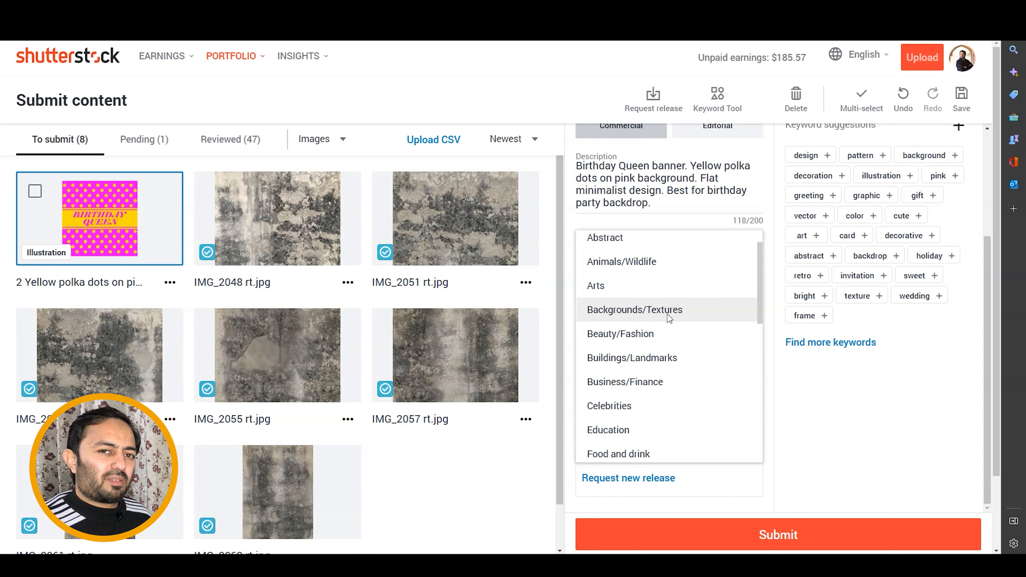
pyautogui.click(682, 314)
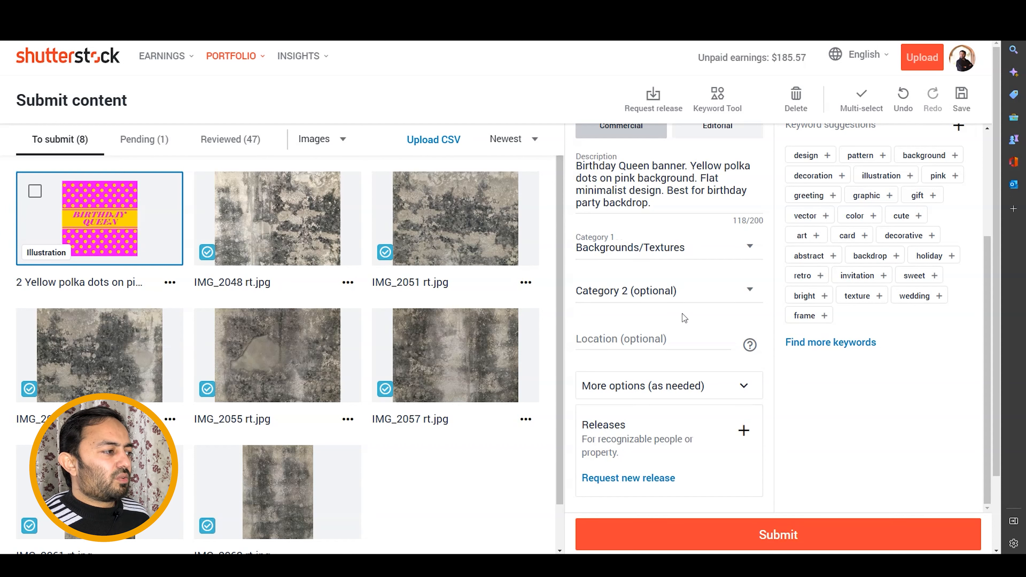
# Set Category 2 to Backgrounds/Textures as well and the location to Lahore, Punjab, Pakistan
pyautogui.click(669, 301)
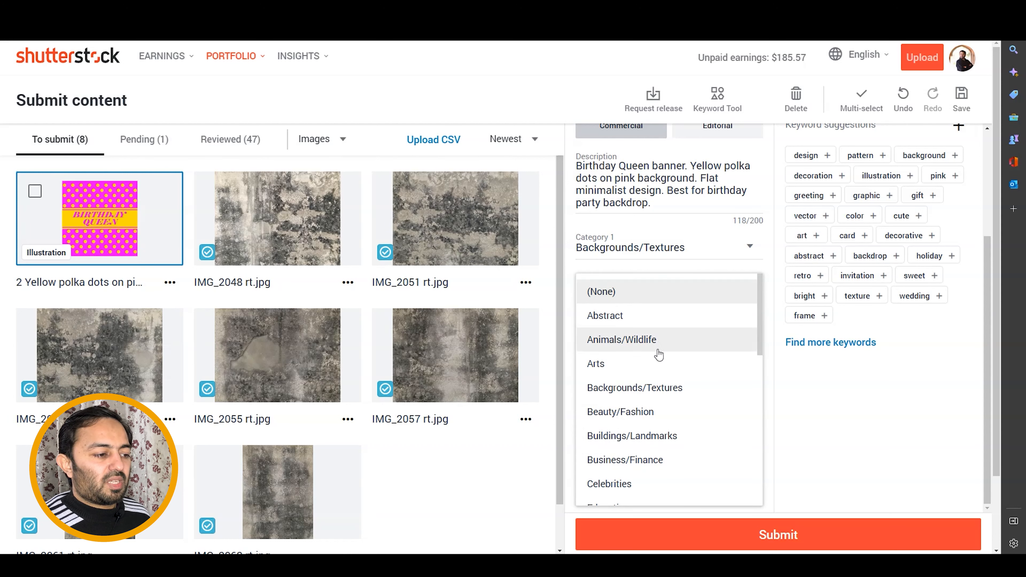
pyautogui.scroll(-4, 658, 355)
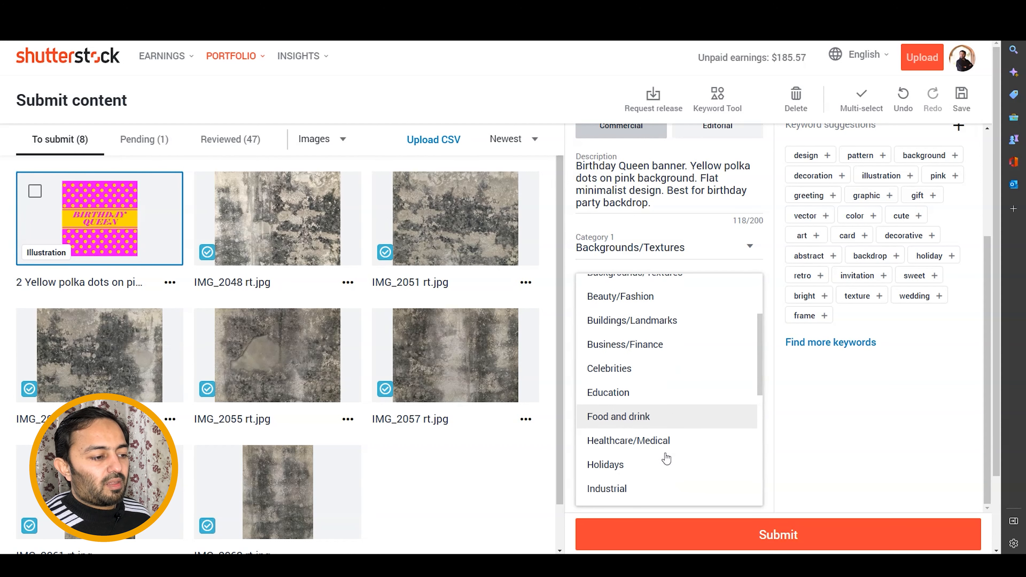
pyautogui.scroll(-6, 667, 448)
pyautogui.scroll(10, 669, 443)
pyautogui.click(666, 386)
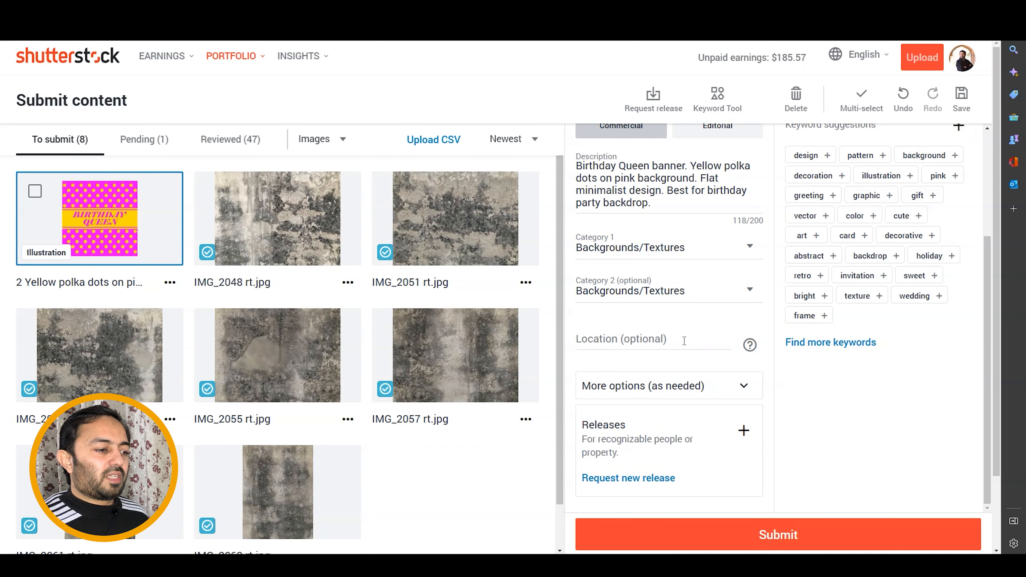
pyautogui.click(661, 340)
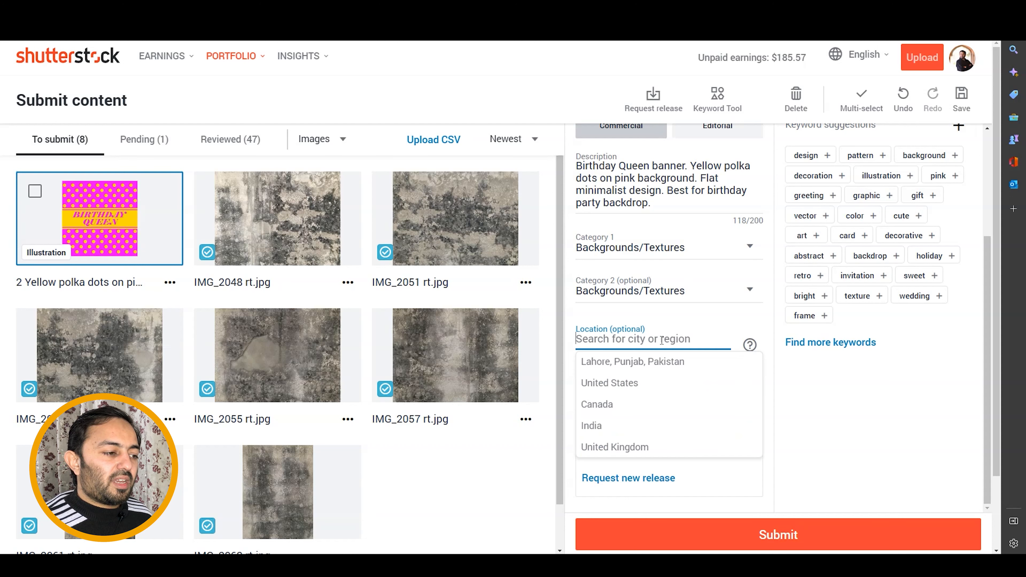
pyautogui.click(700, 372)
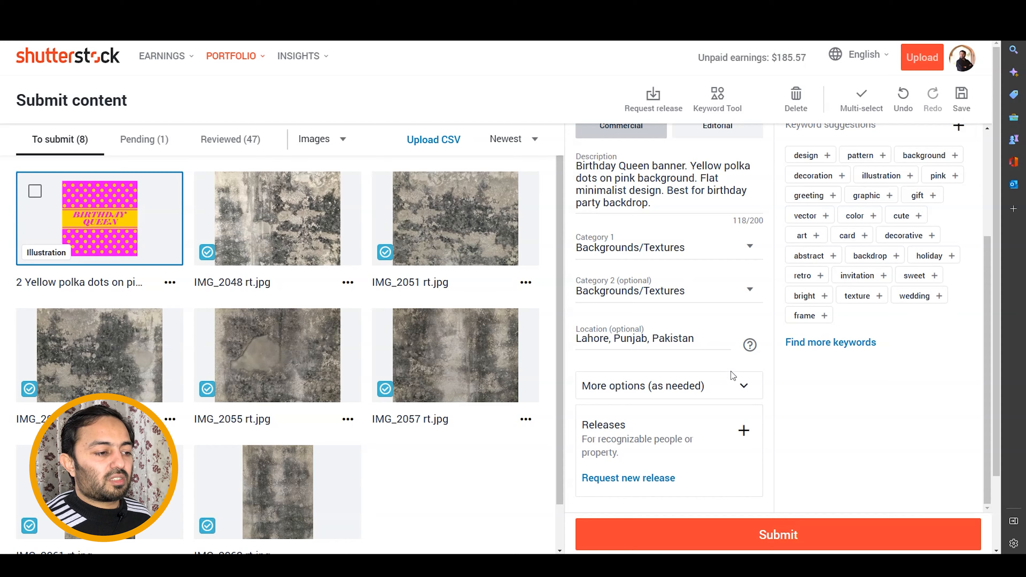
# Review the additional options, the releases section and the keyword count limits for the image
pyautogui.scroll(-2, 789, 382)
pyautogui.scroll(4, 788, 383)
pyautogui.scroll(-4, 955, 334)
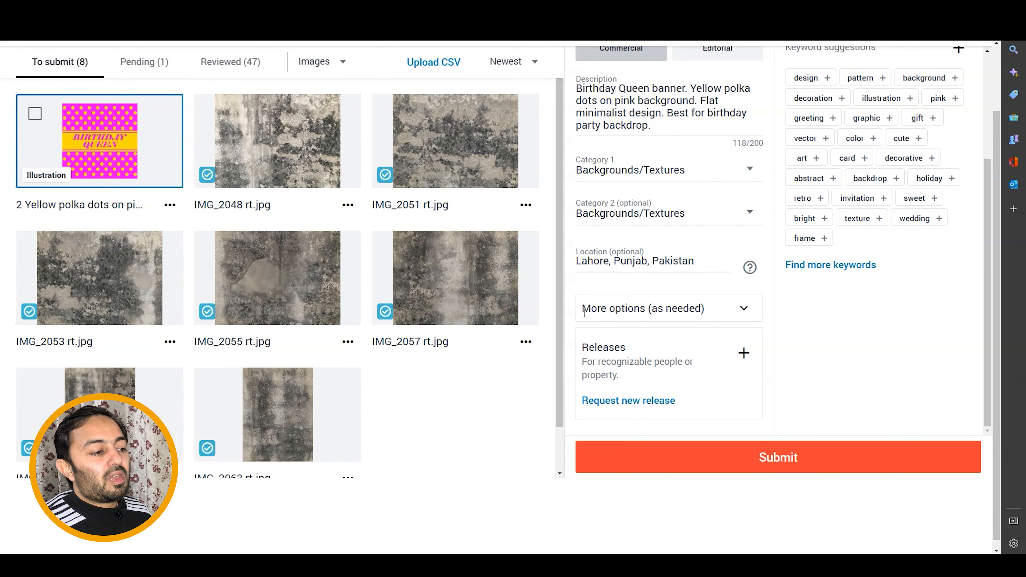
pyautogui.moveTo(584, 314); pyautogui.dragTo(717, 329)
pyautogui.click(716, 329)
pyautogui.click(669, 339)
pyautogui.scroll(8, 685, 339)
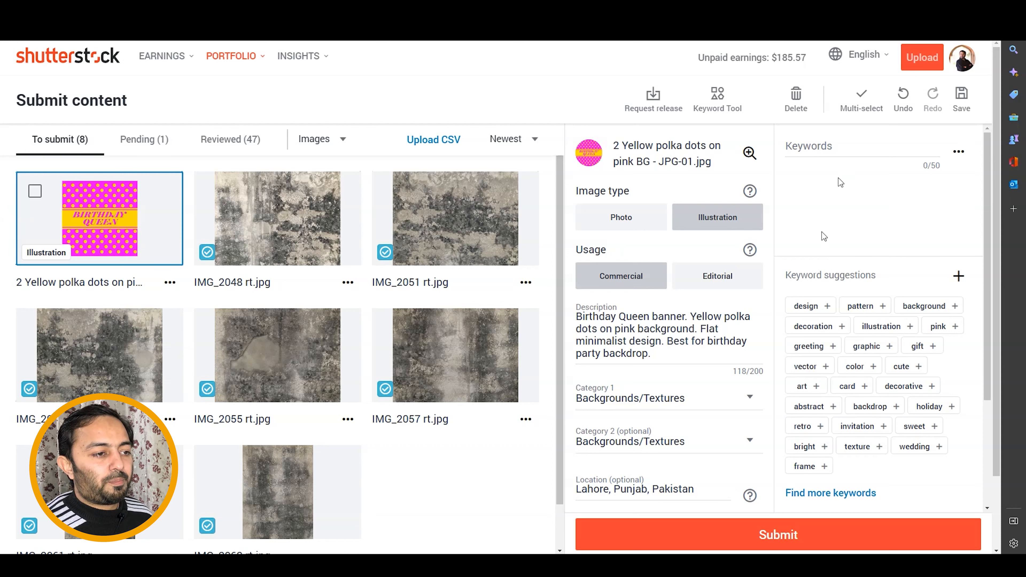
pyautogui.click(854, 148)
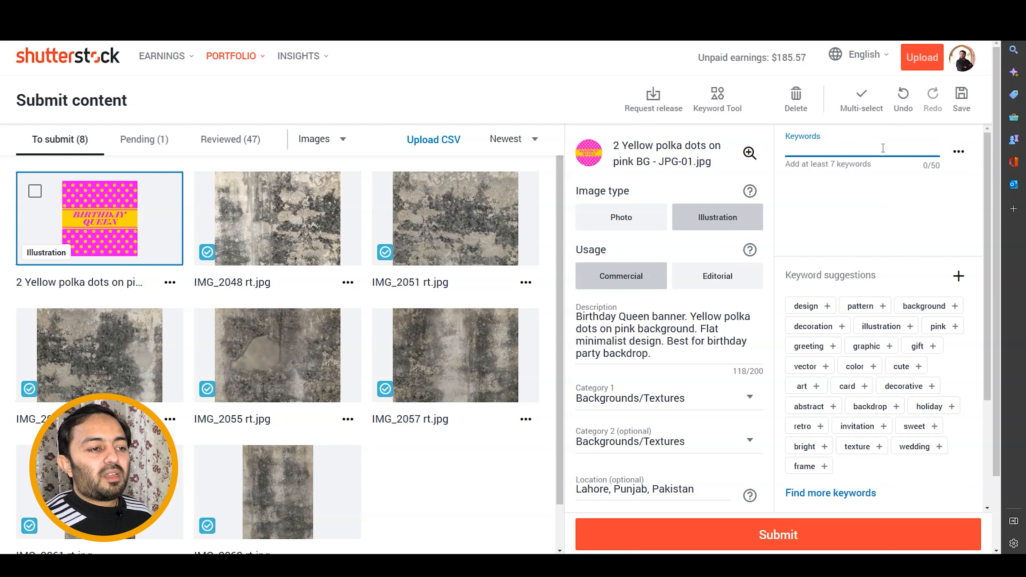
pyautogui.moveTo(940, 166); pyautogui.dragTo(923, 167)
pyautogui.click(923, 167)
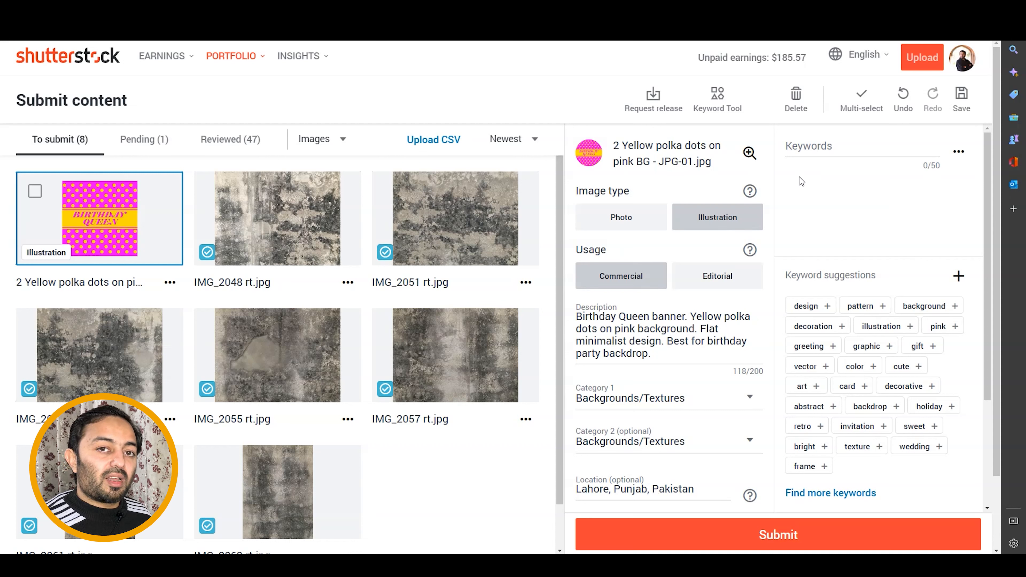
# Add the keywords "yellow polka dots", "pink background" and "birthday backdrop design" to the Birthday Queen image
pyautogui.click(846, 148)
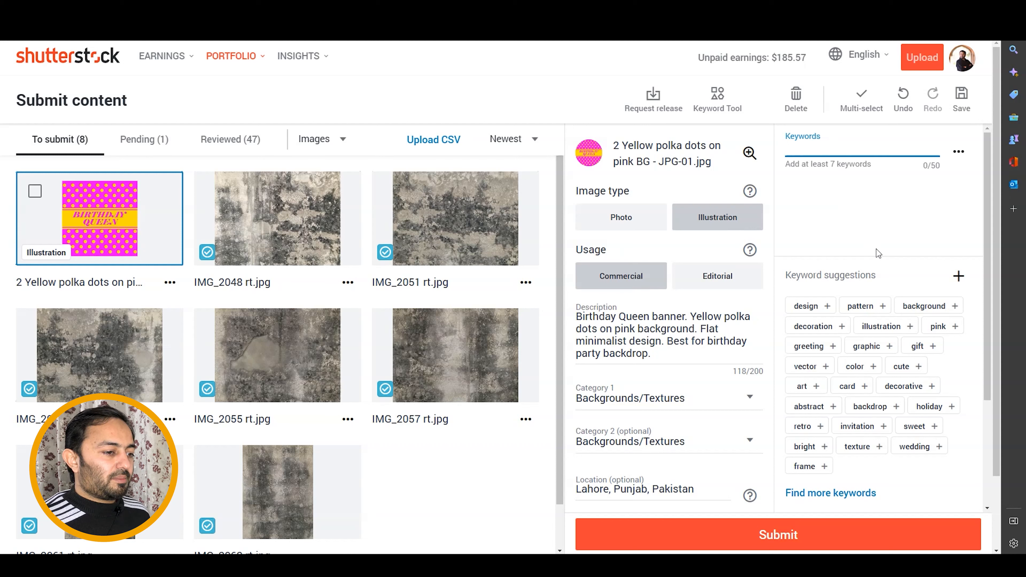
pyautogui.moveTo(691, 316); pyautogui.dragTo(707, 332)
pyautogui.click(858, 154)
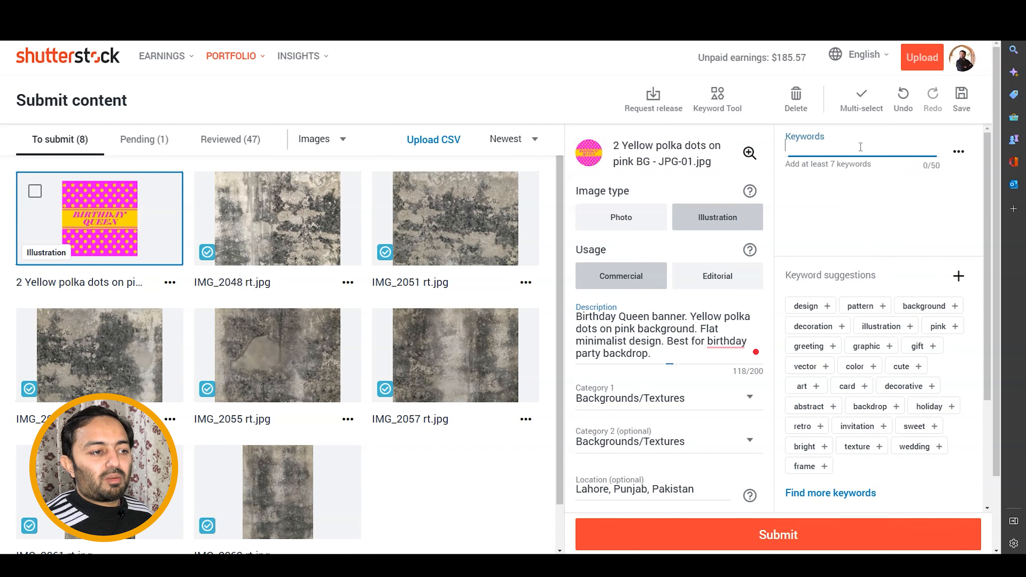
pyautogui.write('Yellow polka dots')
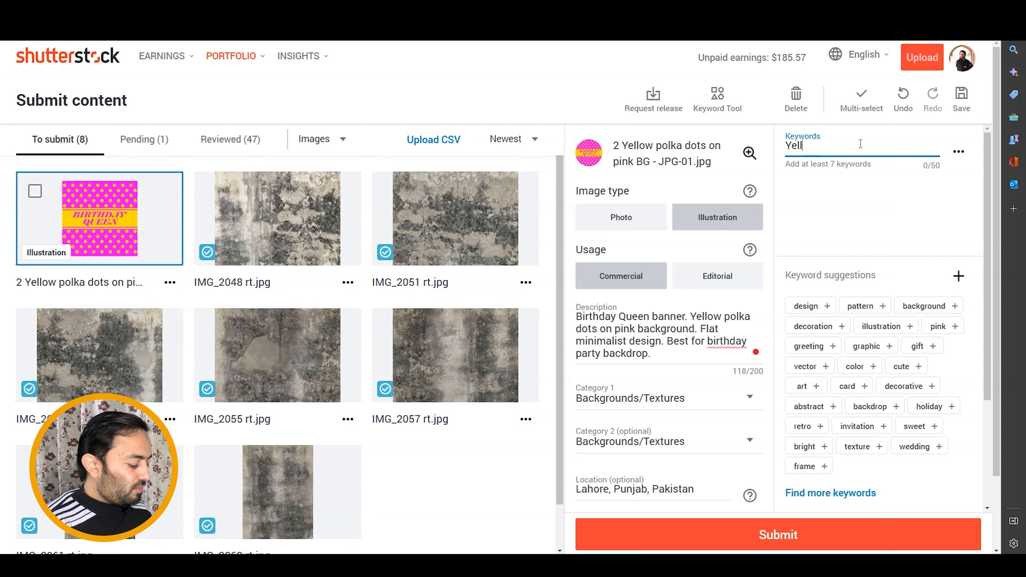
pyautogui.press('Return')
pyautogui.write('pink background')
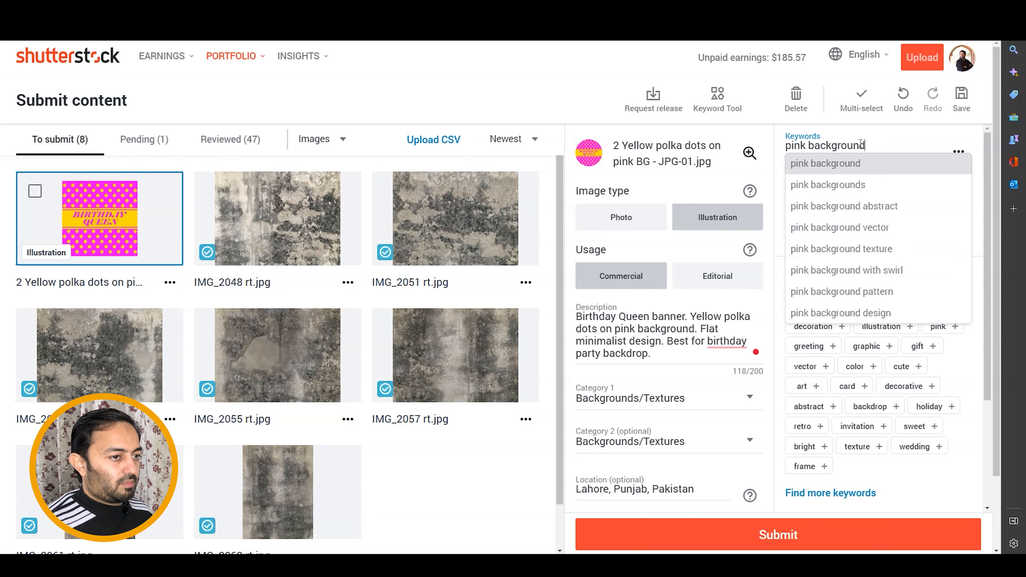
pyautogui.press('Return')
pyautogui.write('birthday backdrop design')
pyautogui.press('Return')
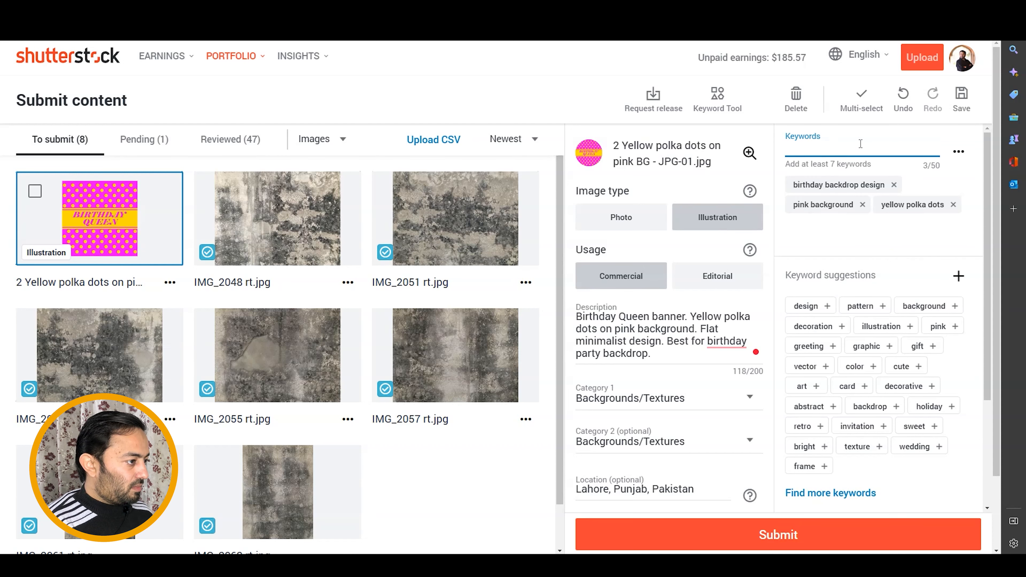
# Add the keywords "birthday queen art" and "pink and yellow birthday design" to the image
pyautogui.write('birthday queen art')
pyautogui.press('Return')
pyautogui.write('pink and yellow birthday design')
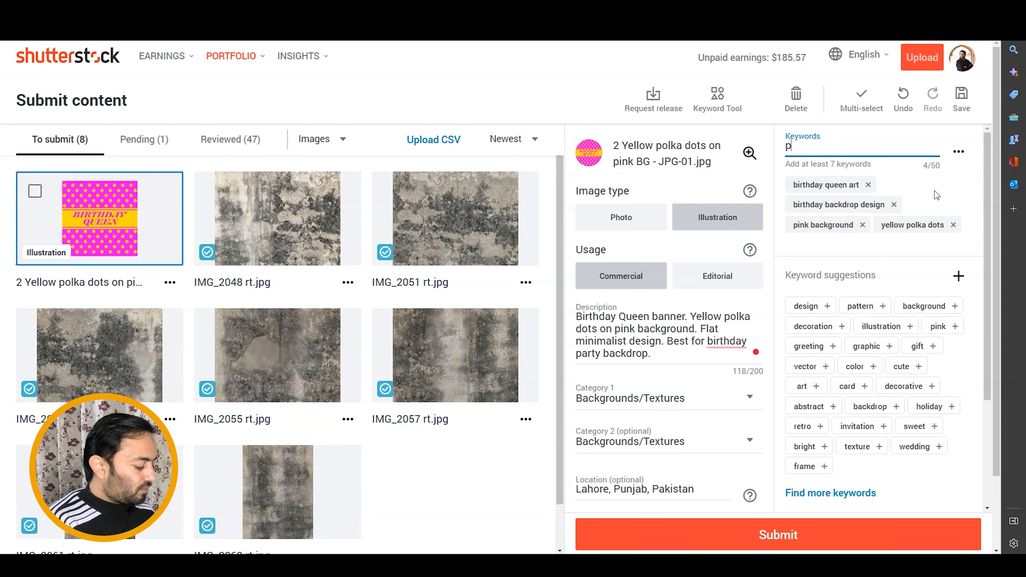
pyautogui.press('Return')
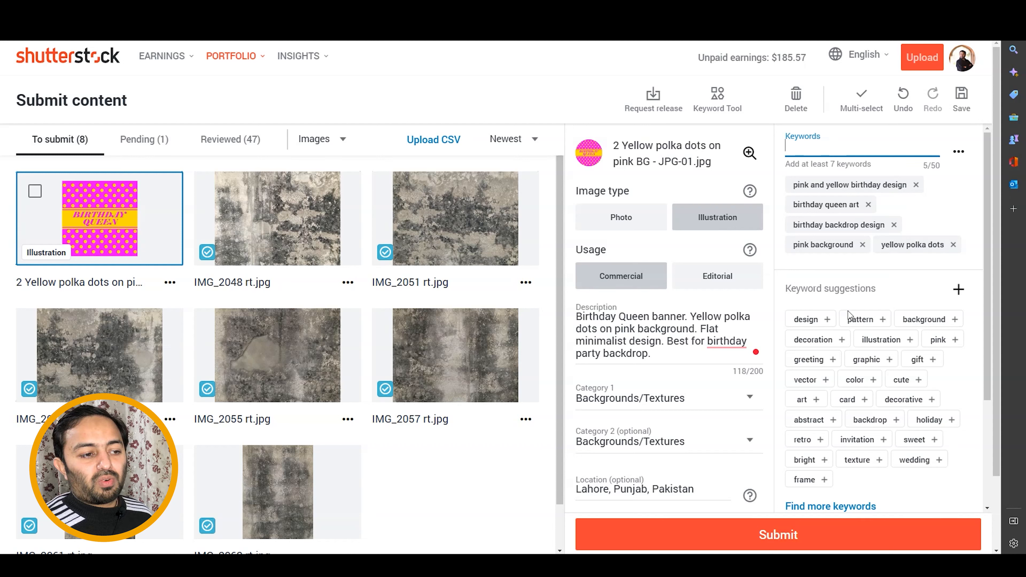
# Add the suggested keywords pattern, decoration, illustration and design to the image
pyautogui.click(860, 319)
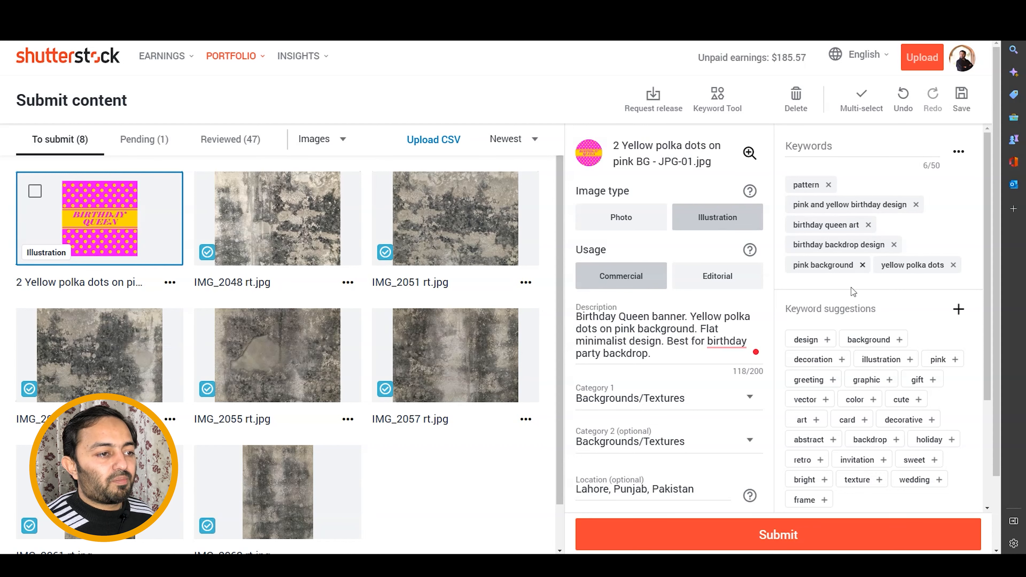
pyautogui.scroll(-2, 851, 287)
pyautogui.moveTo(737, 283)
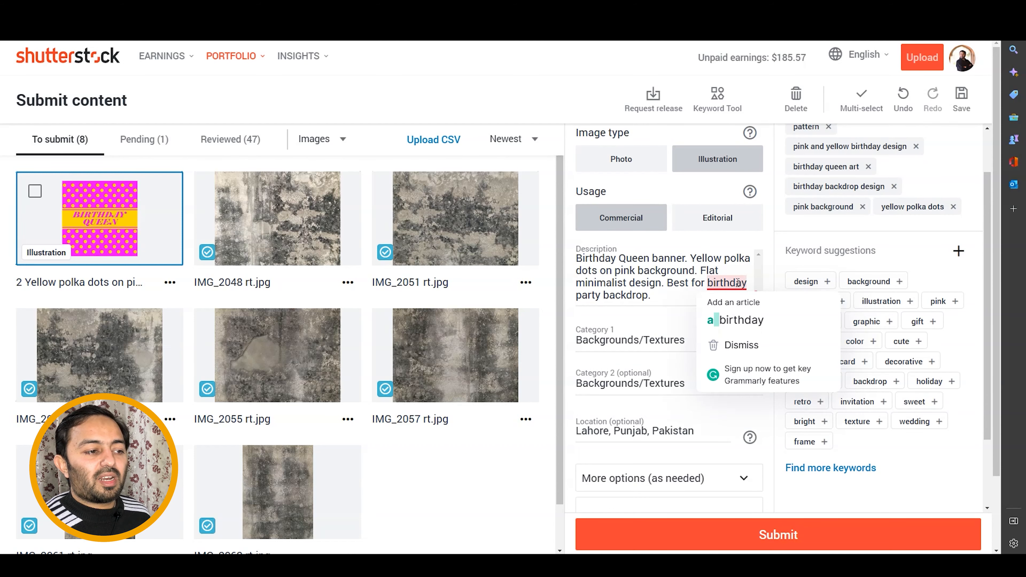
pyautogui.scroll(2, 904, 234)
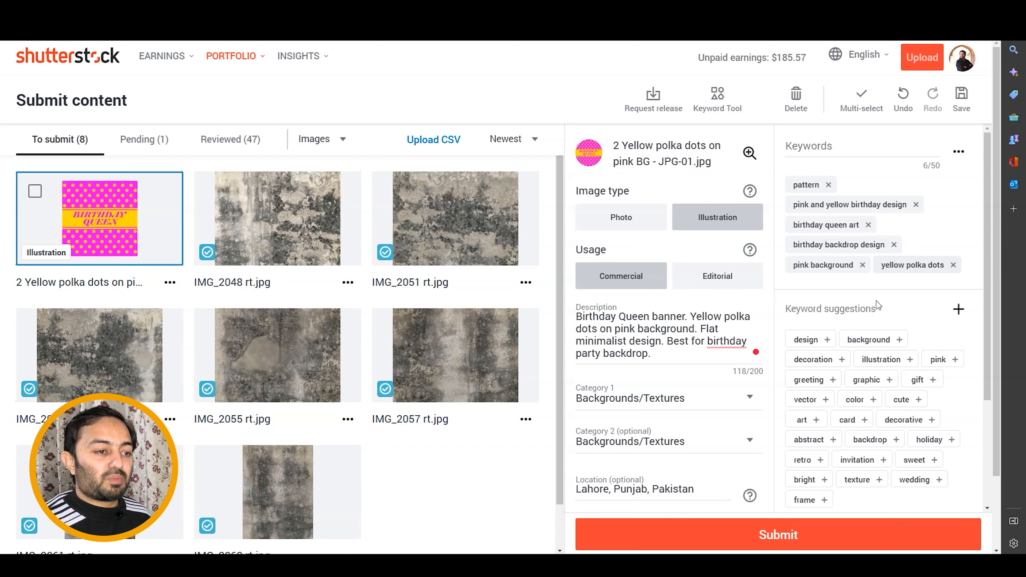
pyautogui.scroll(-2, 871, 262)
pyautogui.moveTo(810, 254); pyautogui.dragTo(876, 254)
pyautogui.click(858, 254)
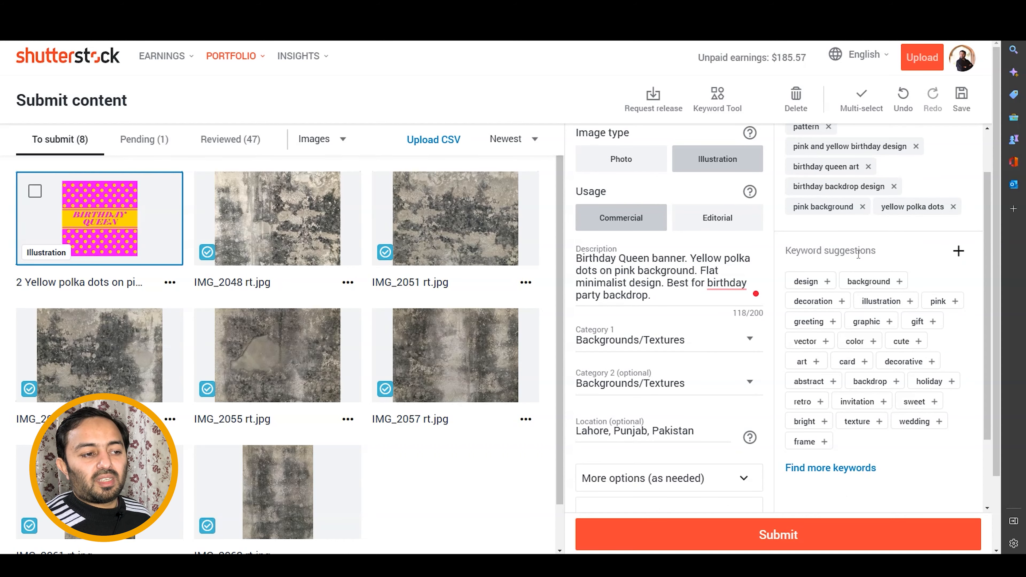
pyautogui.scroll(-2, 857, 254)
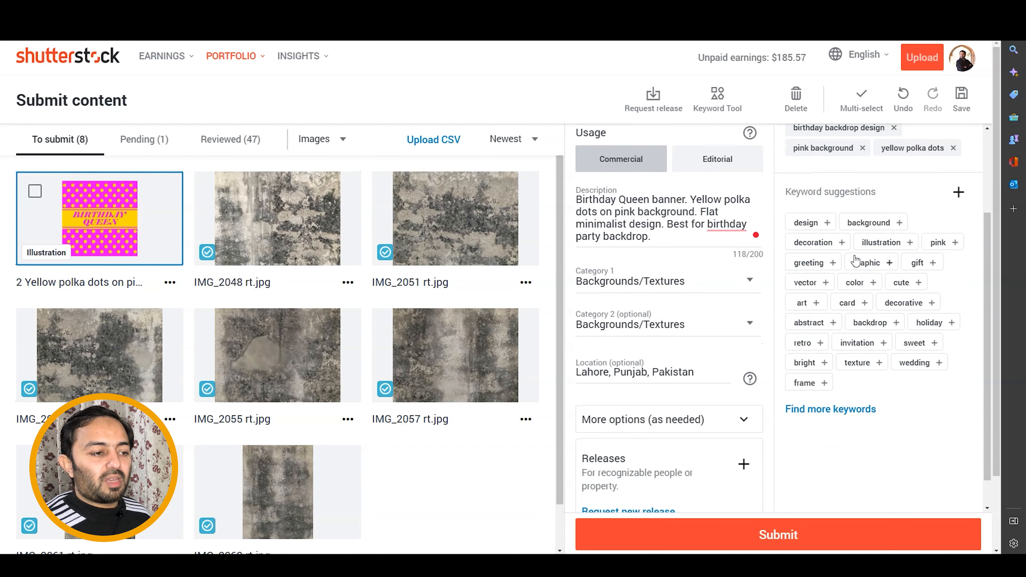
pyautogui.click(842, 247)
pyautogui.click(843, 247)
pyautogui.click(827, 243)
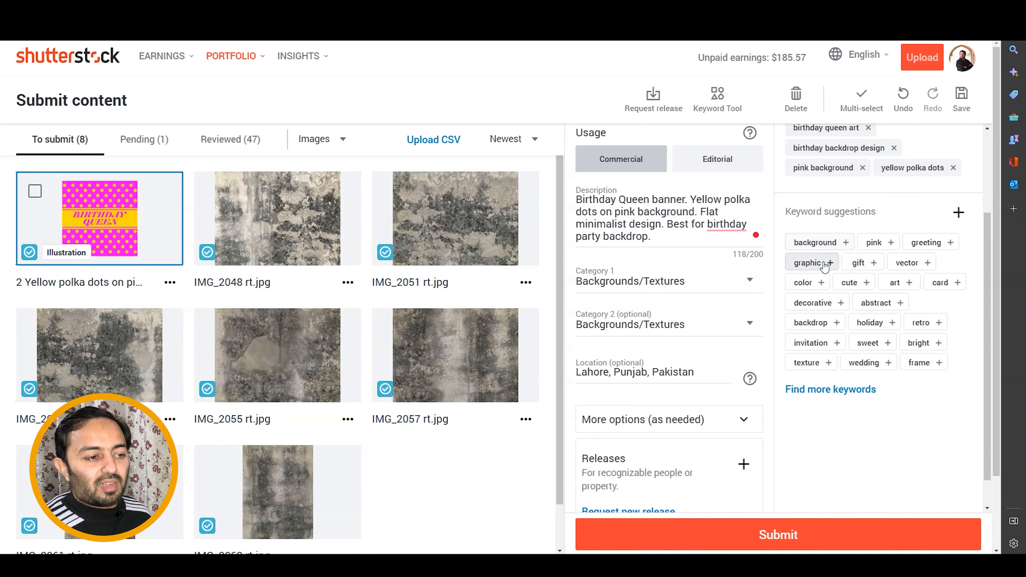
# Add the suggested keywords gift, graphic, background, greeting, pink and color to the image
pyautogui.click(859, 263)
pyautogui.click(812, 264)
pyautogui.click(816, 263)
pyautogui.click(852, 264)
pyautogui.click(808, 265)
pyautogui.click(870, 282)
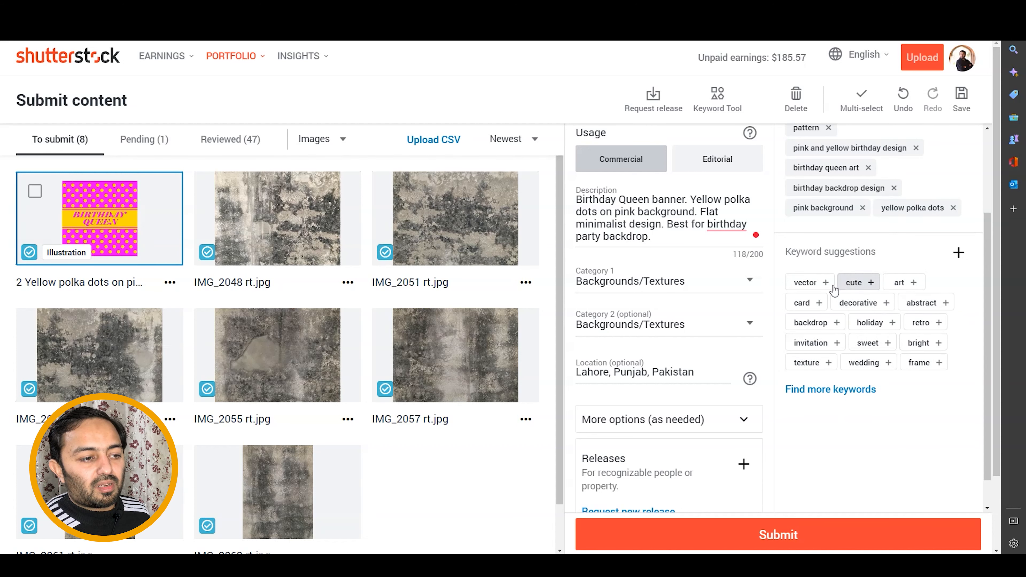
# Add the suggested keywords vector, cute, art, decorative and backdrop to the image
pyautogui.click(803, 286)
pyautogui.click(802, 284)
pyautogui.click(802, 284)
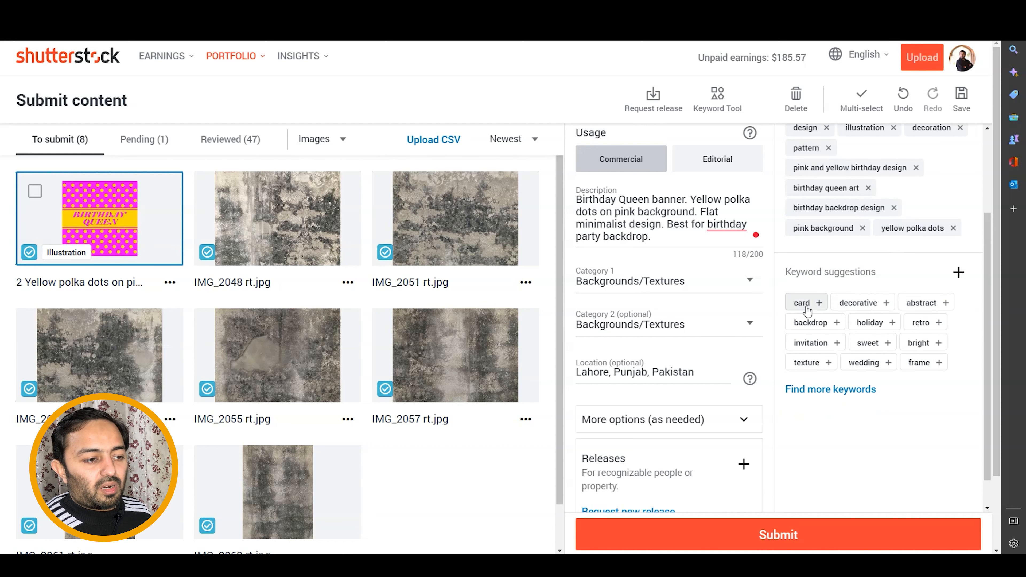
pyautogui.click(875, 303)
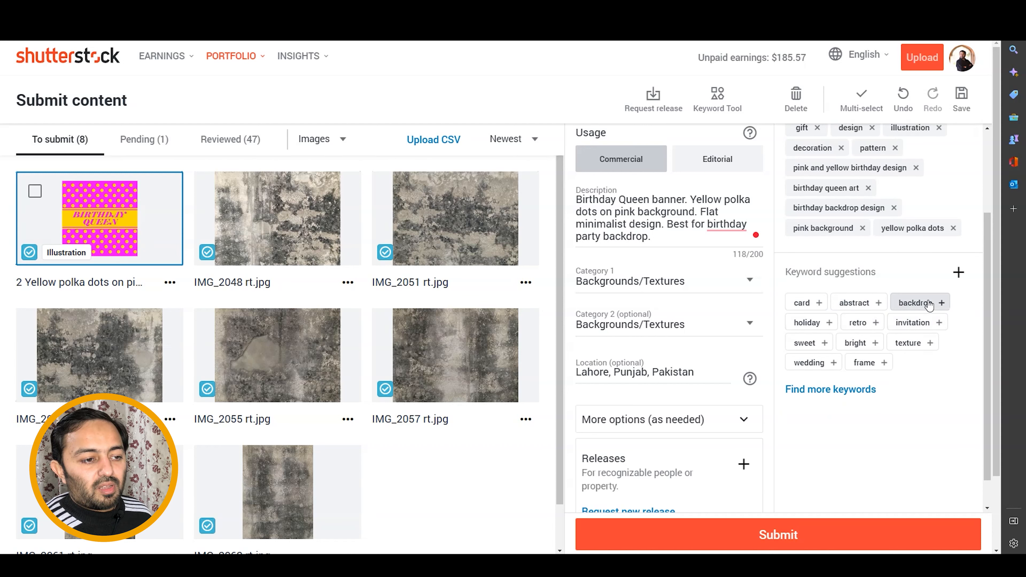
pyautogui.click(917, 303)
# Add the suggested keywords invitation, sweet, frame and texture to the image
pyautogui.click(868, 343)
pyautogui.click(857, 343)
pyautogui.click(868, 363)
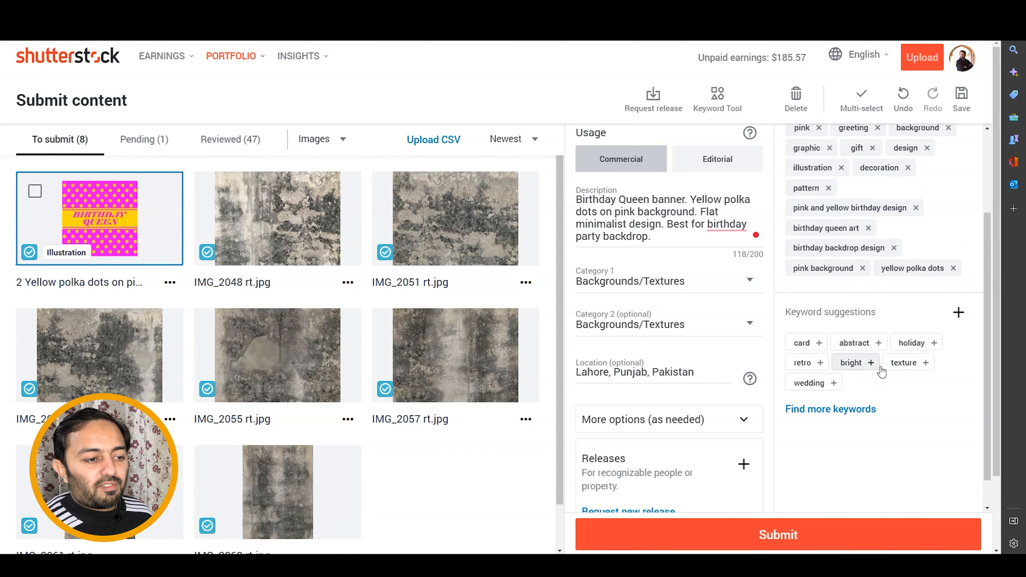
pyautogui.click(922, 363)
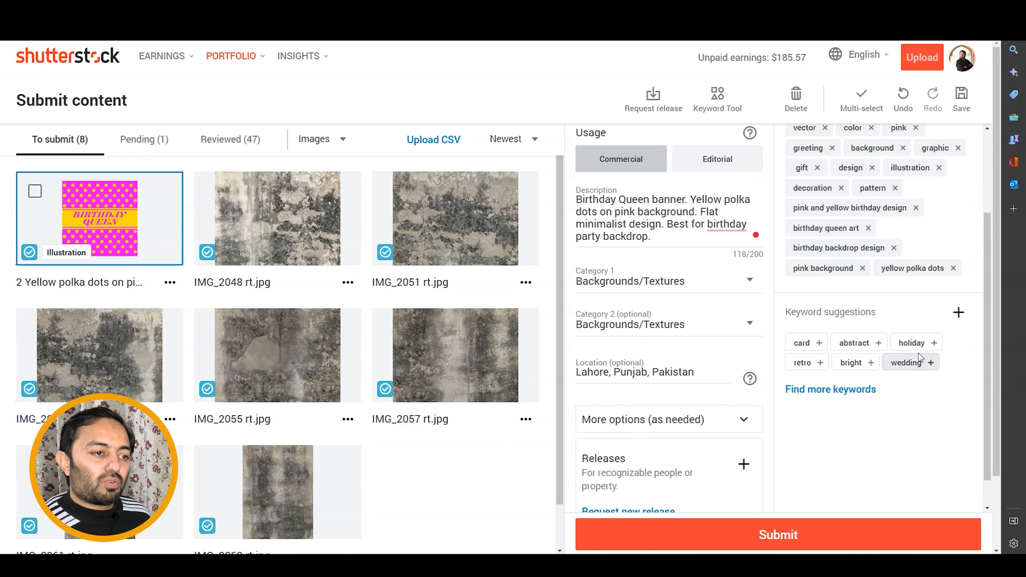
# Open the Keyword tool to find more keywords, examine the visually similar results and the suggestion requirements, and close it
pyautogui.scroll(-3, 942, 220)
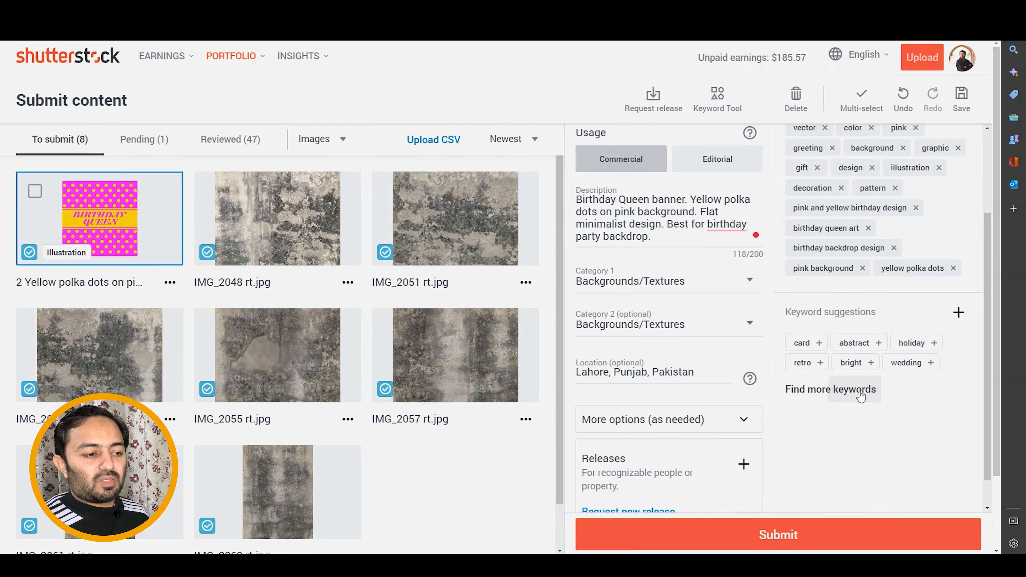
pyautogui.click(859, 391)
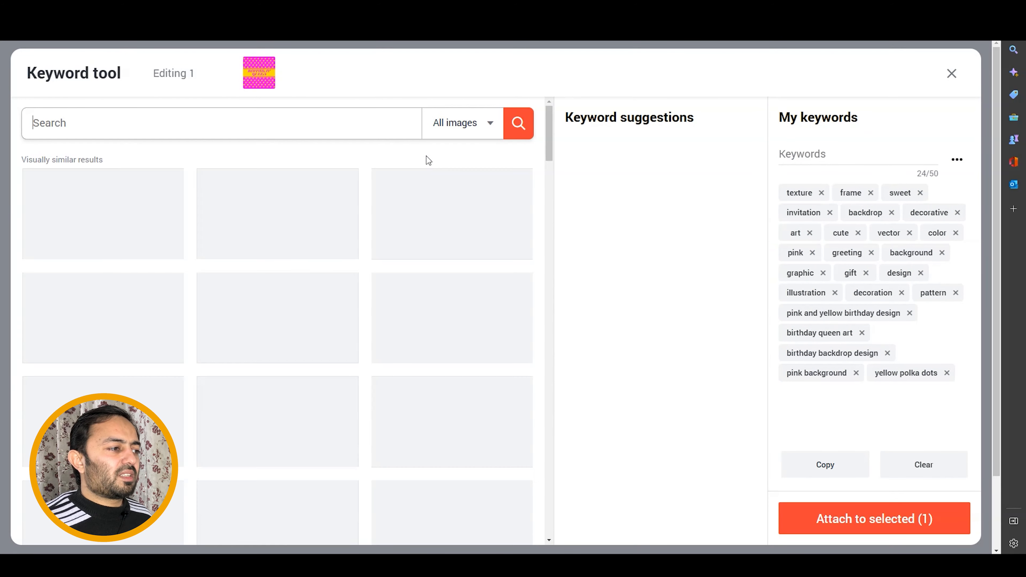
pyautogui.click(459, 129)
pyautogui.click(337, 92)
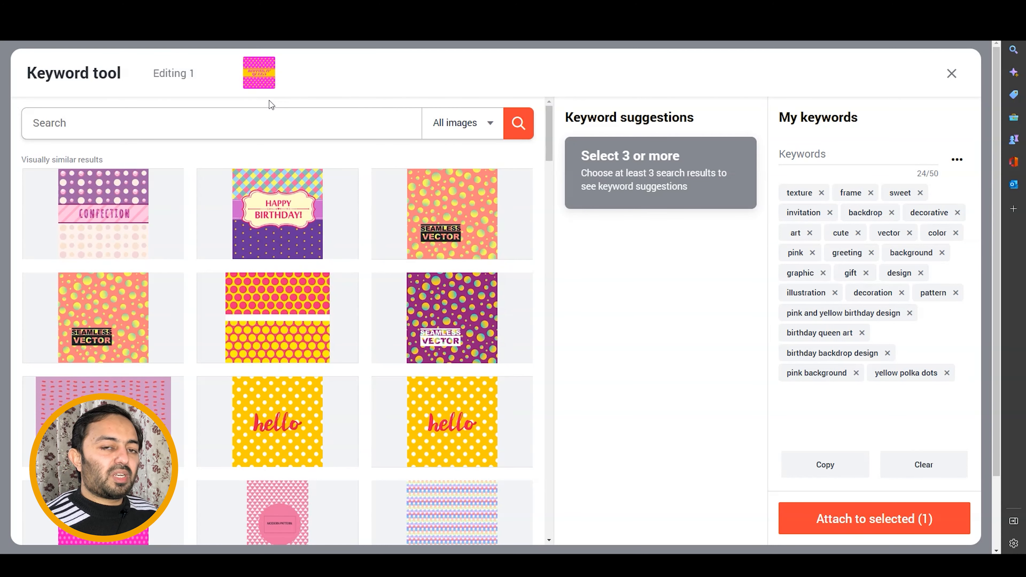
pyautogui.scroll(-5, 167, 262)
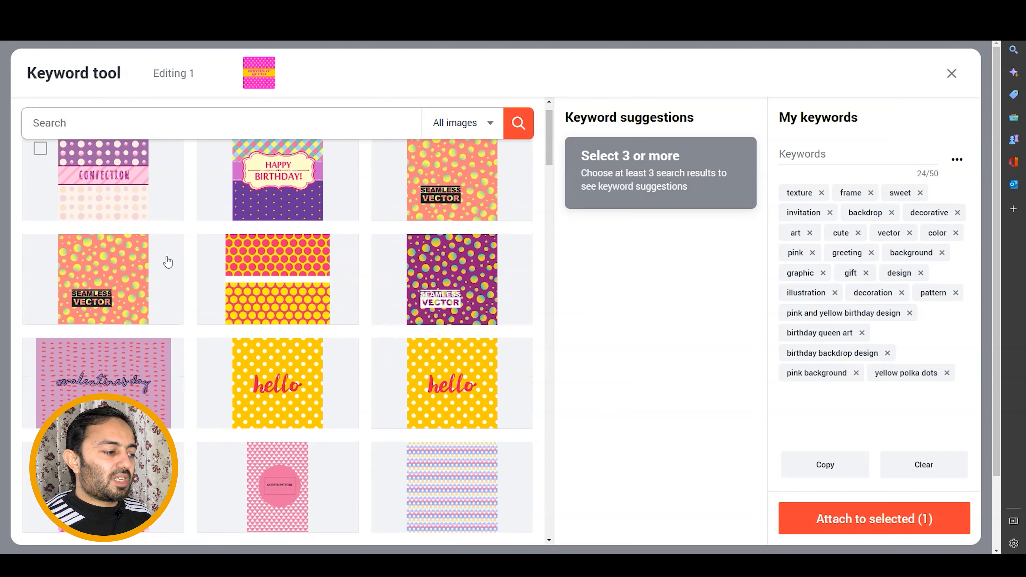
pyautogui.scroll(-5, 182, 268)
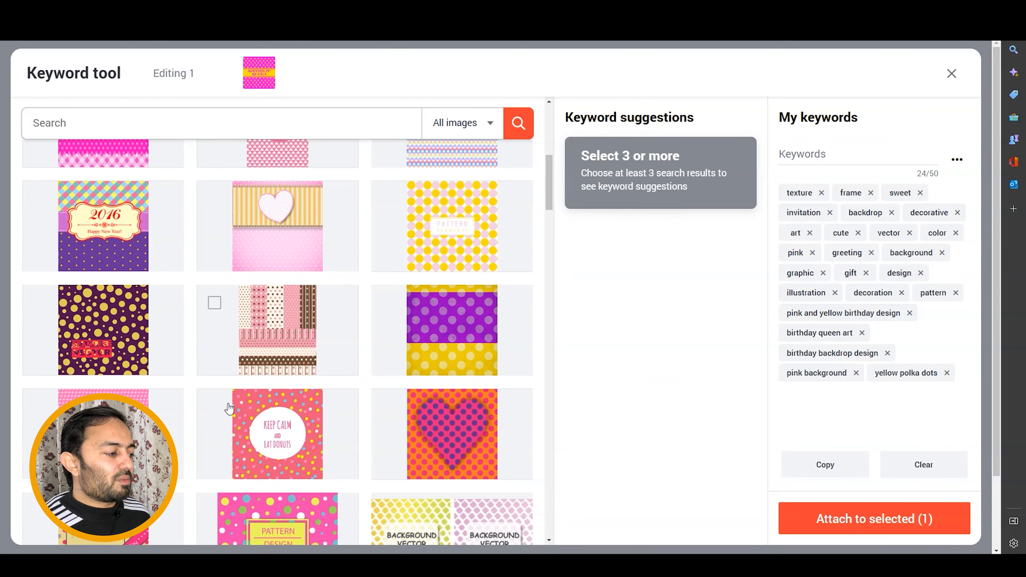
pyautogui.scroll(7, 221, 415)
pyautogui.moveTo(586, 150); pyautogui.dragTo(696, 189)
pyautogui.click(696, 189)
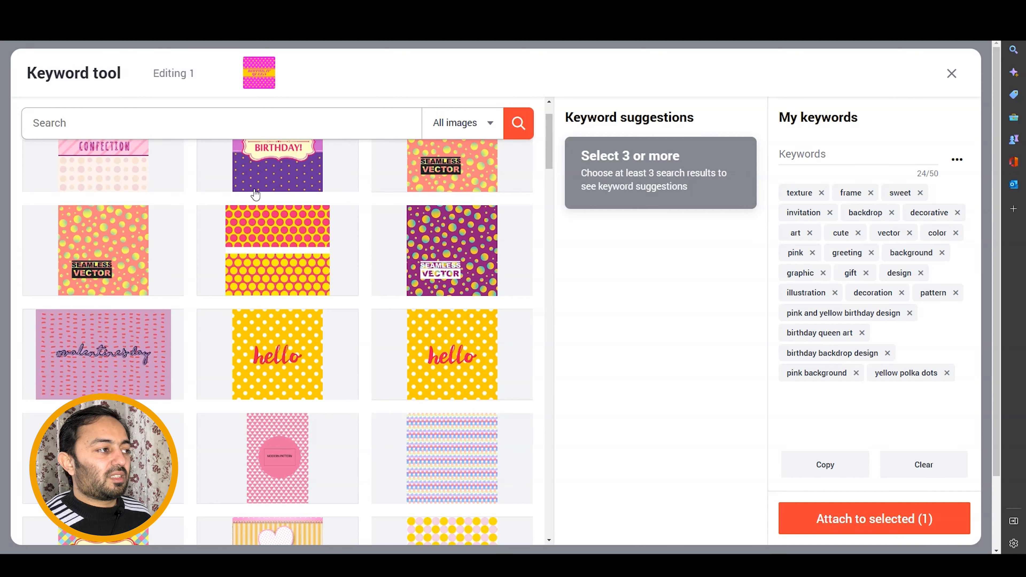
pyautogui.click(951, 73)
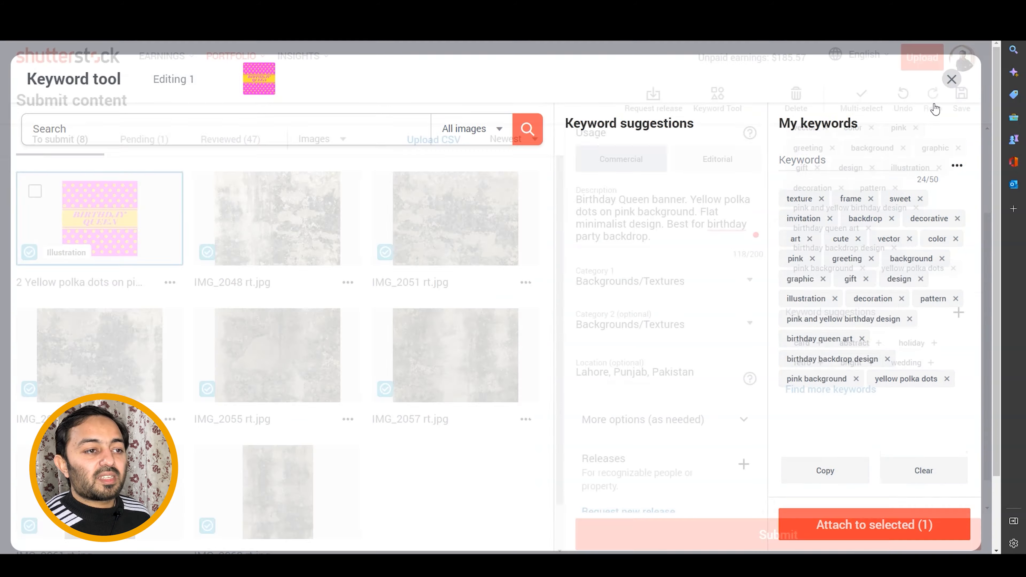
# Reopen the Keyword tool and search Illustrations for "yellow polka dots on pink"
pyautogui.scroll(-4, 843, 370)
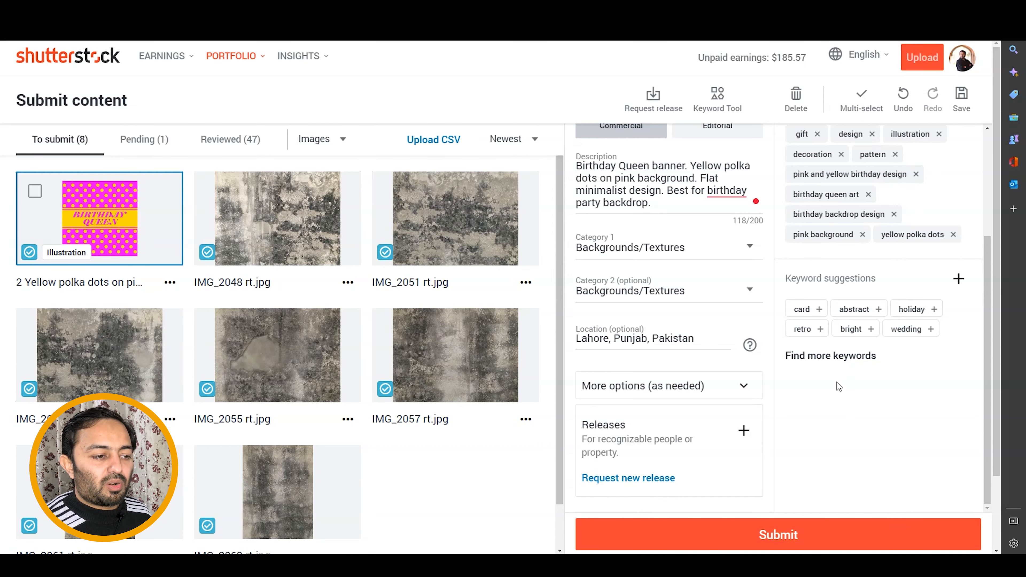
pyautogui.click(848, 356)
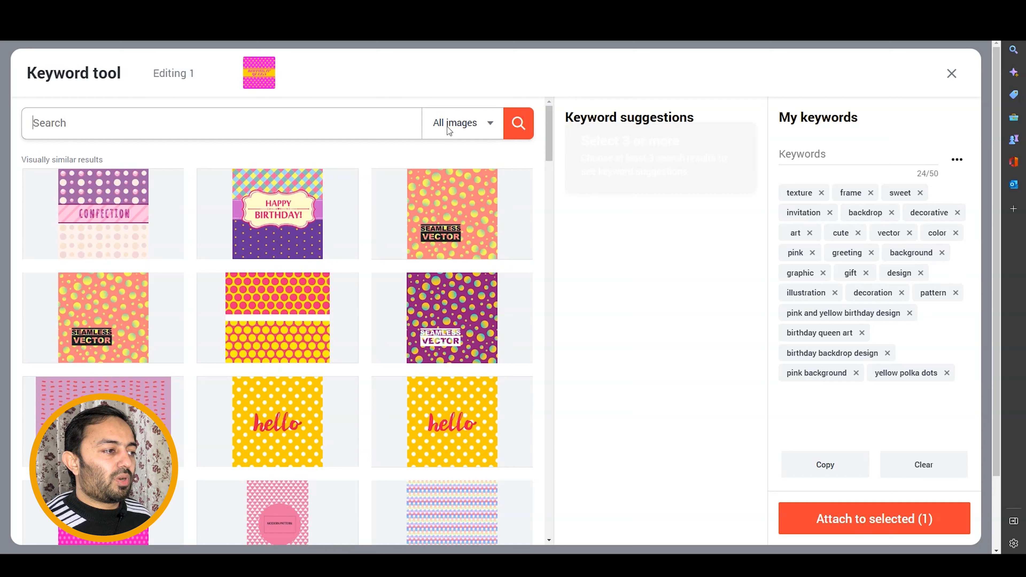
pyautogui.click(447, 127)
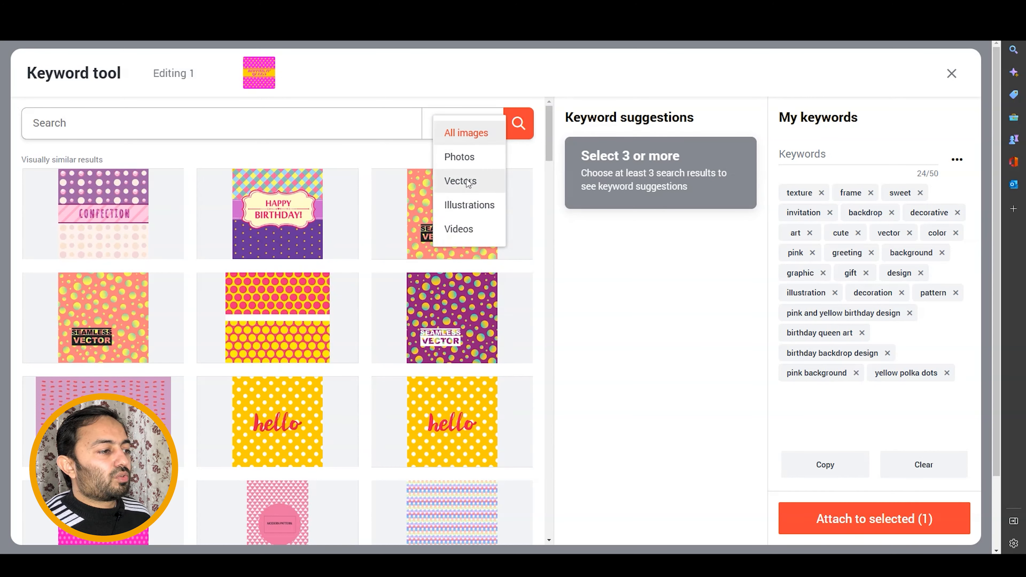
pyautogui.click(469, 206)
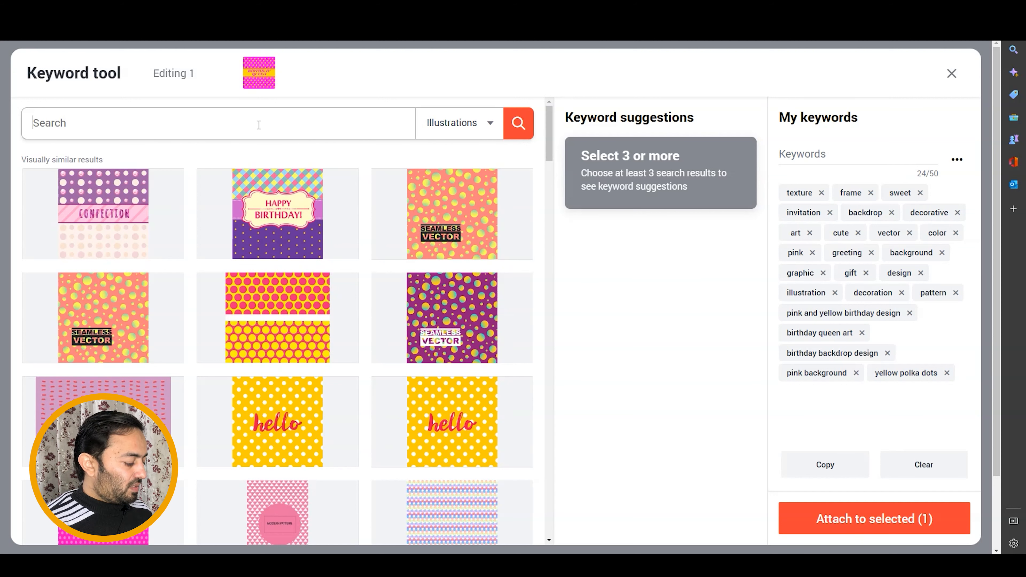
pyautogui.write('yellow po')
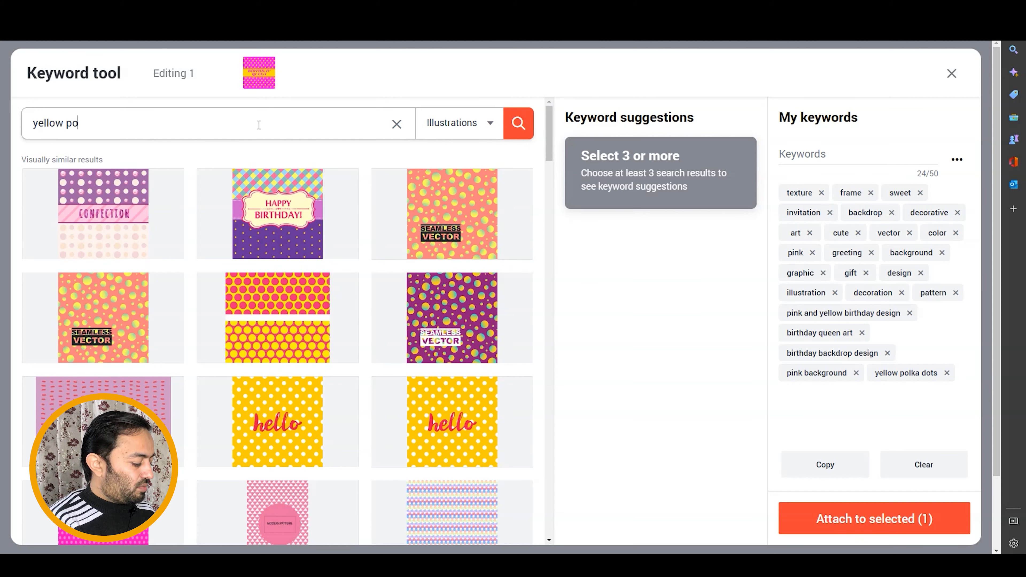
pyautogui.write('lka dots on pink')
pyautogui.press('Return')
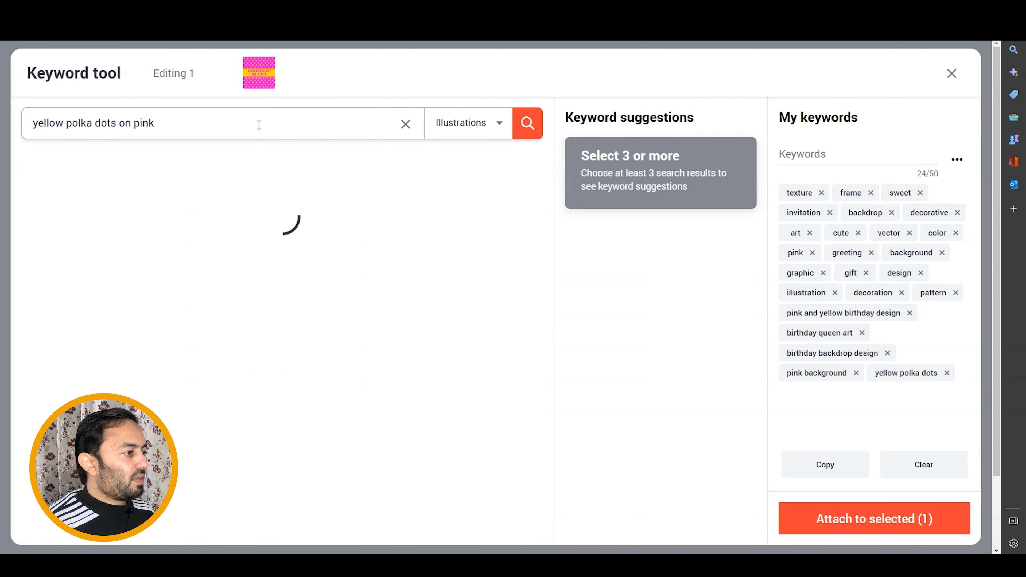
# Select three similar illustrations from the search results, including the multicolored confetti dots and the pink and yellow watercolor dots, to get keyword suggestions
pyautogui.scroll(-5, 288, 253)
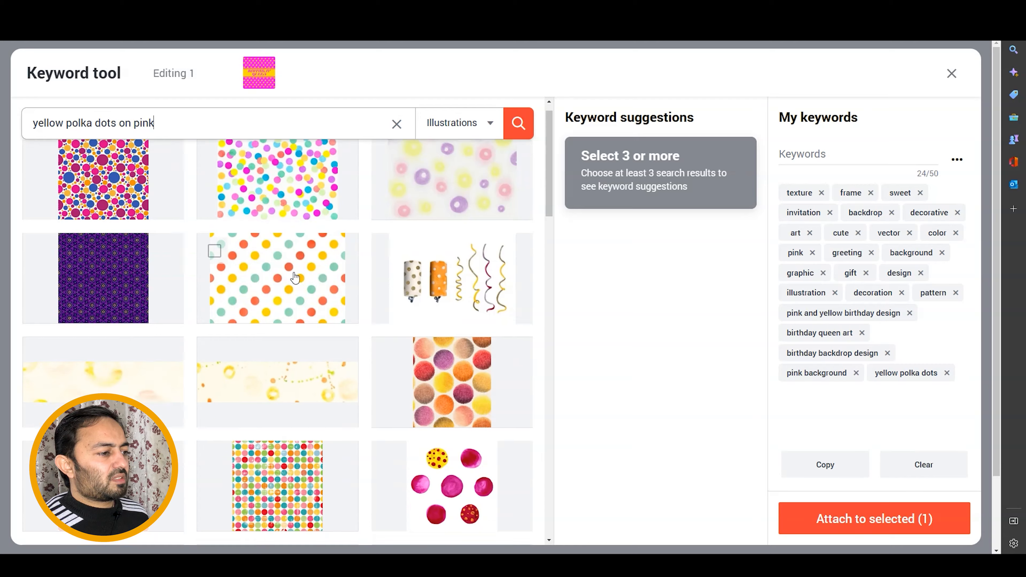
pyautogui.scroll(-2, 547, 246)
pyautogui.moveTo(546, 247); pyautogui.dragTo(540, 143)
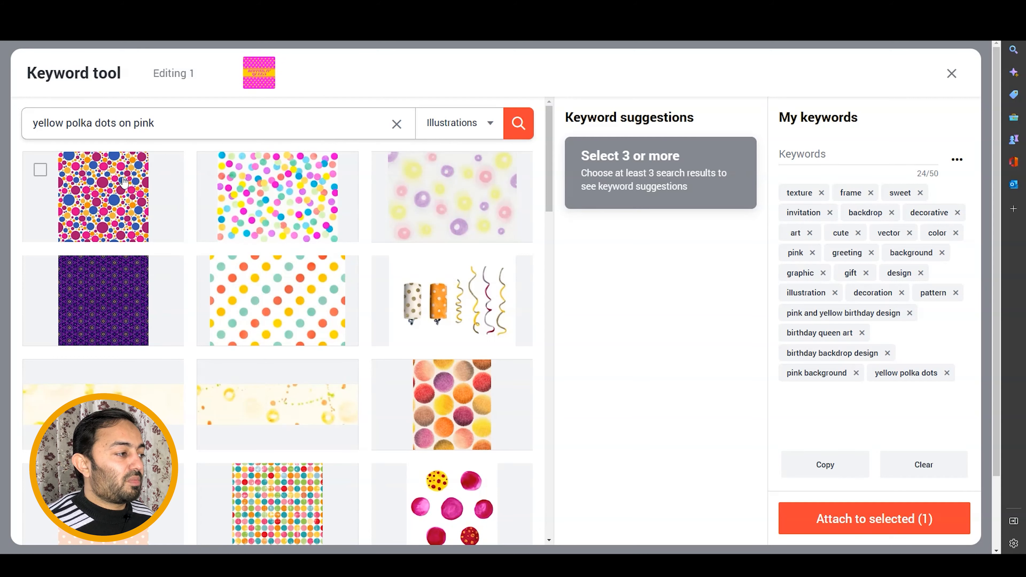
pyautogui.click(332, 194)
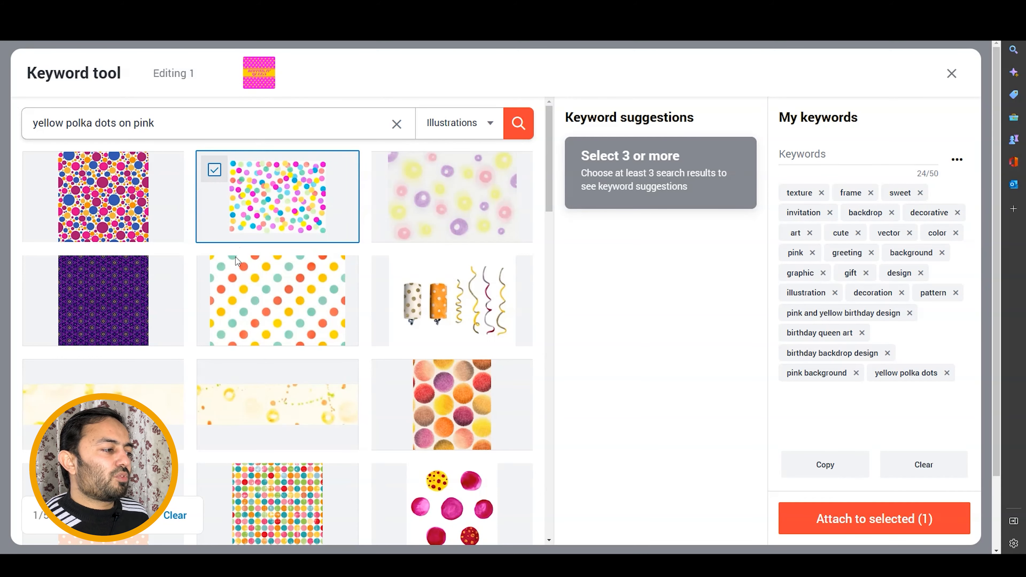
pyautogui.scroll(-3, 335, 319)
pyautogui.click(299, 348)
pyautogui.scroll(-15, 295, 344)
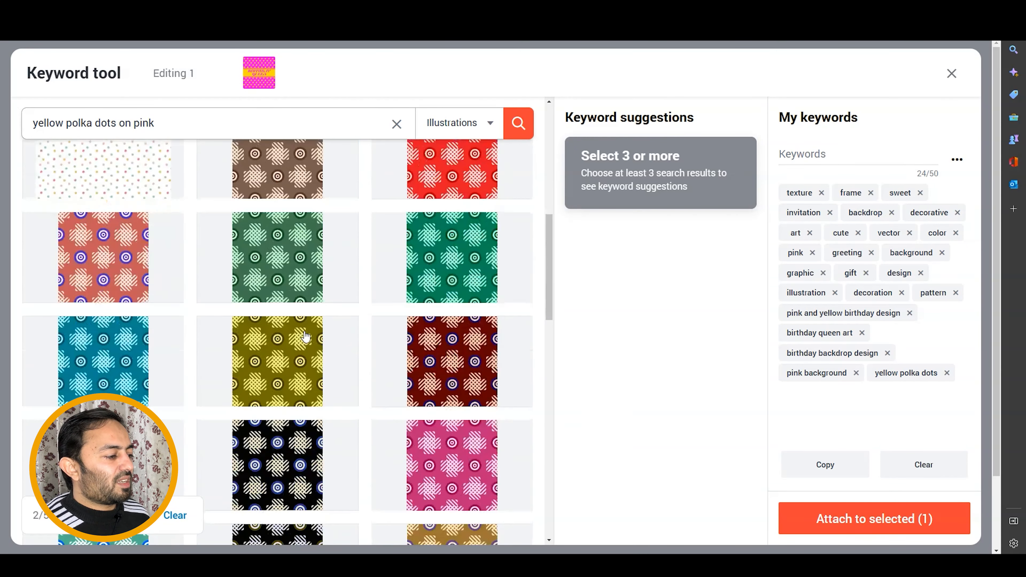
pyautogui.scroll(-2, 291, 336)
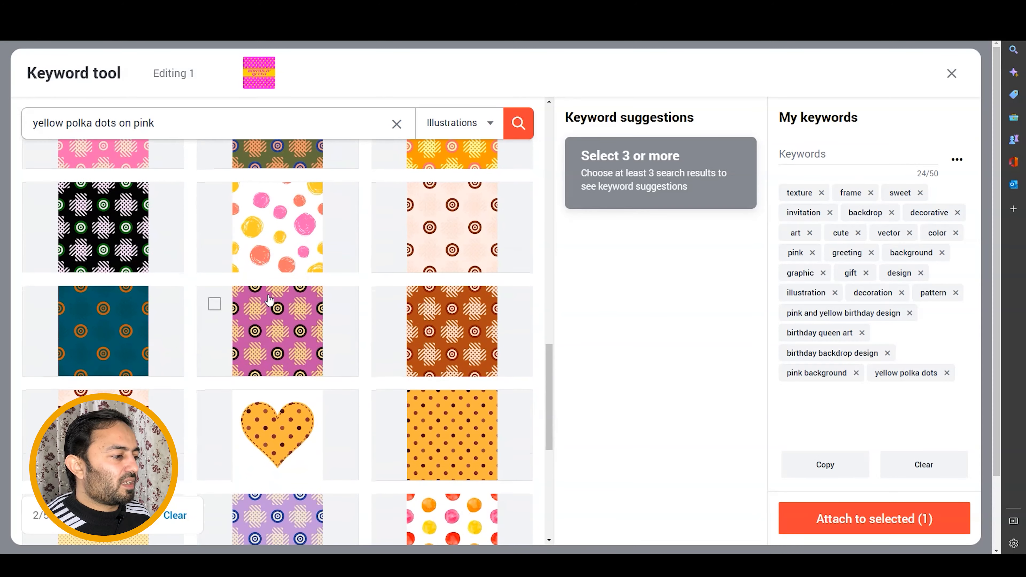
pyautogui.click(251, 230)
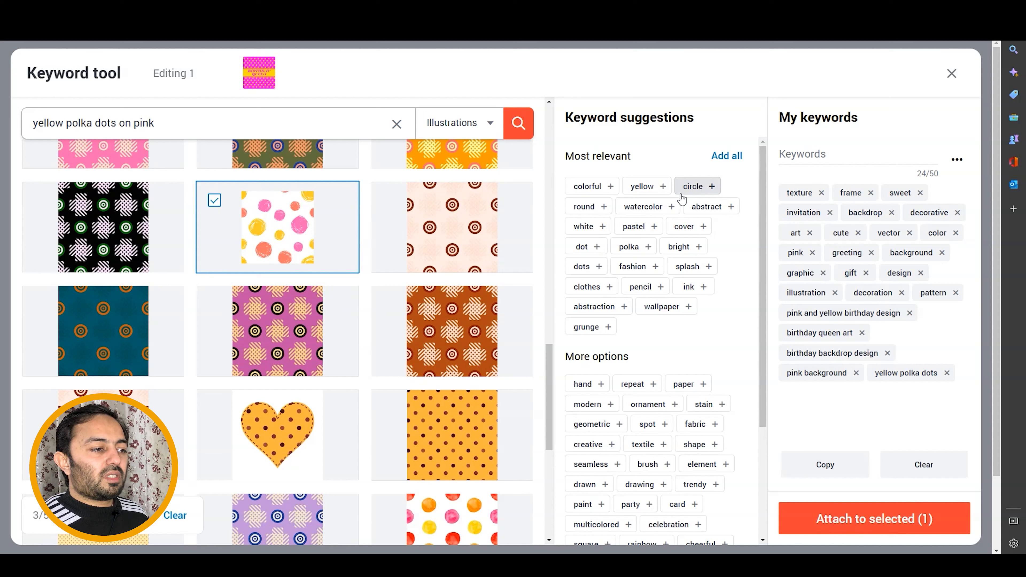
# Add the suggested keywords abstraction, wallpaper, splash, polka, pastel, round, colorful and yellow to the image's keywords
pyautogui.click(597, 311)
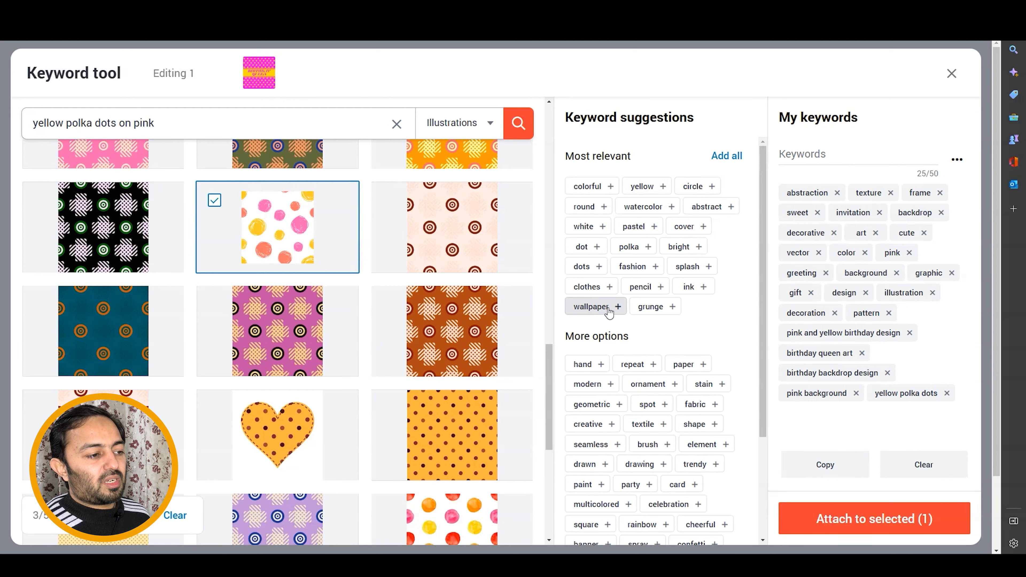
pyautogui.click(605, 312)
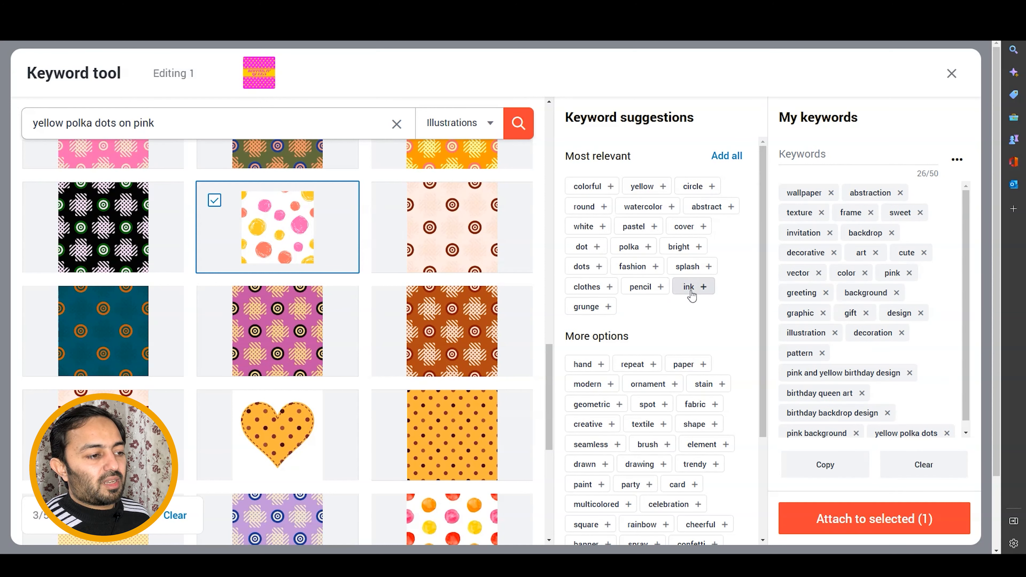
pyautogui.click(688, 266)
pyautogui.click(644, 246)
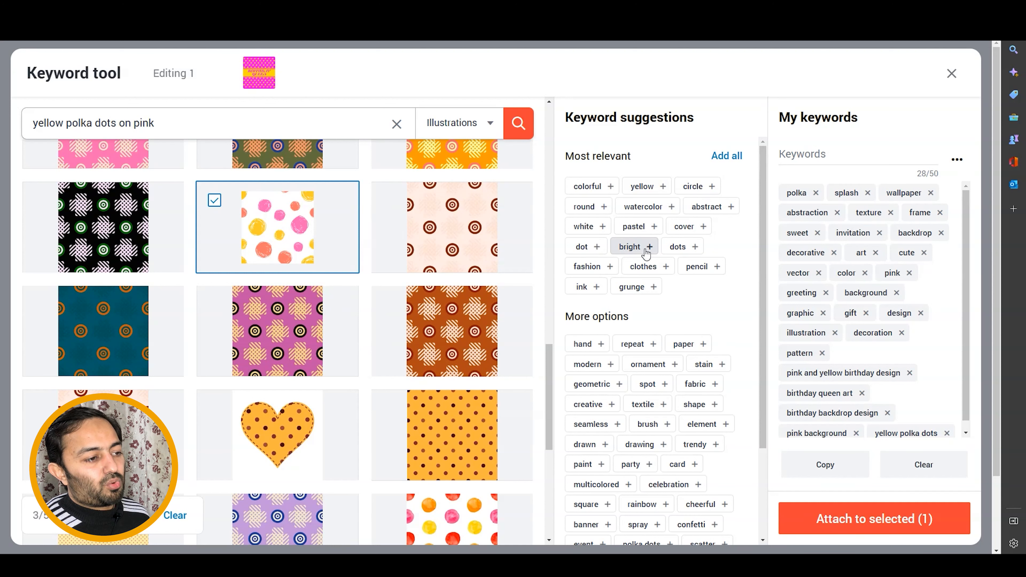
pyautogui.click(647, 233)
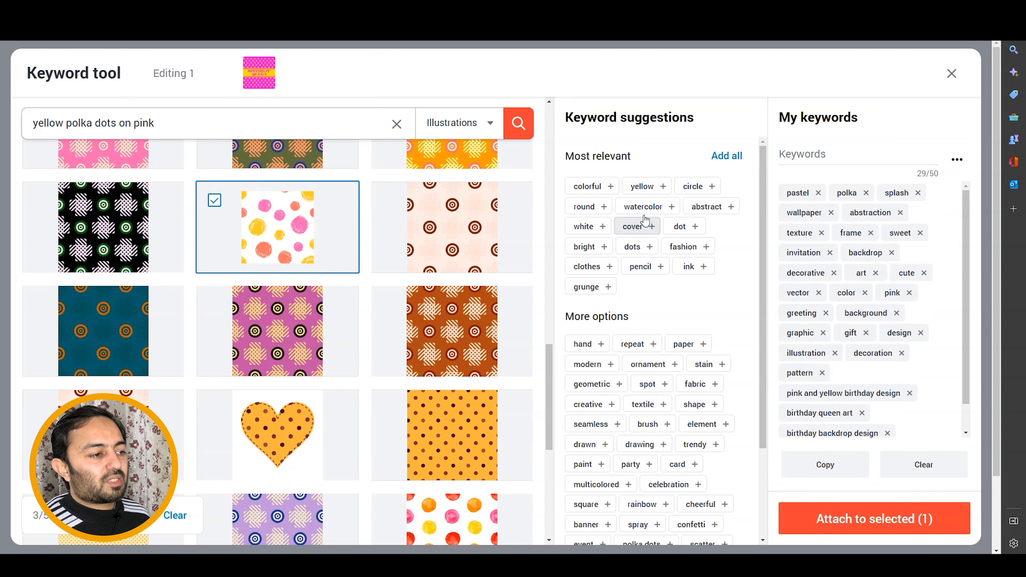
pyautogui.click(588, 206)
pyautogui.click(592, 189)
pyautogui.click(593, 189)
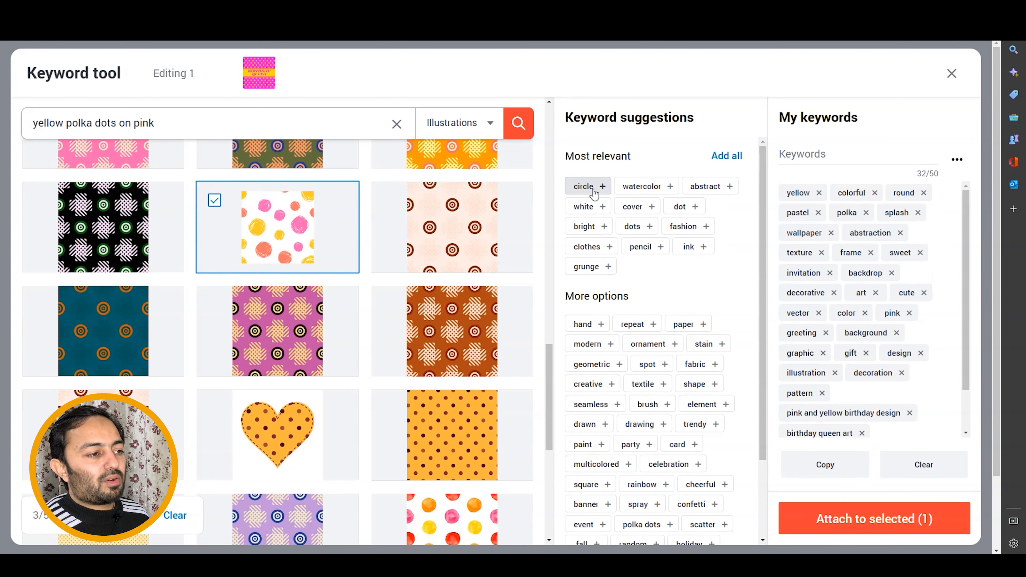
# Add the suggested keywords confetti, isolated, birthday, creative, shape and seamless from the additional options
pyautogui.scroll(-3, 712, 186)
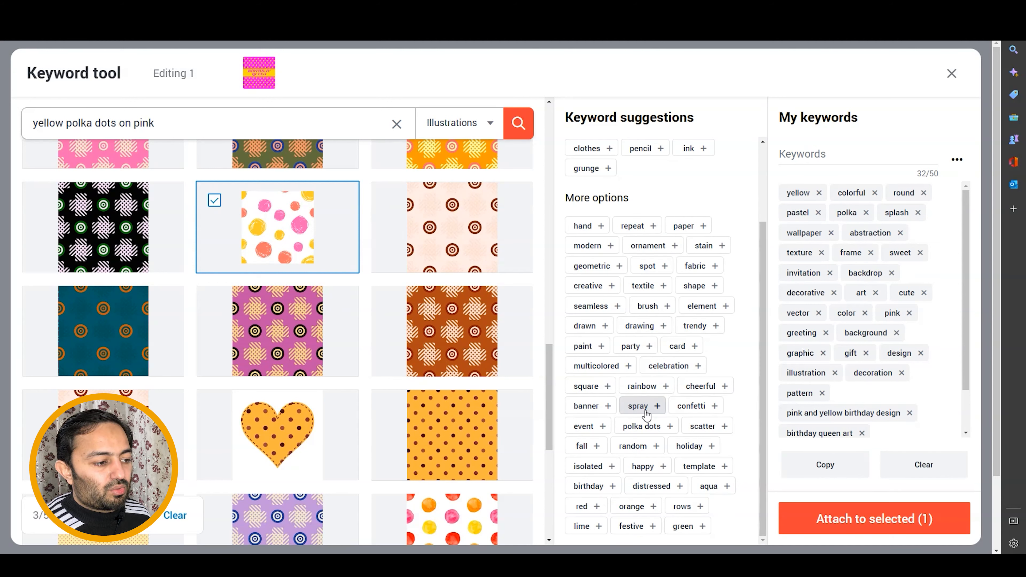
pyautogui.click(689, 409)
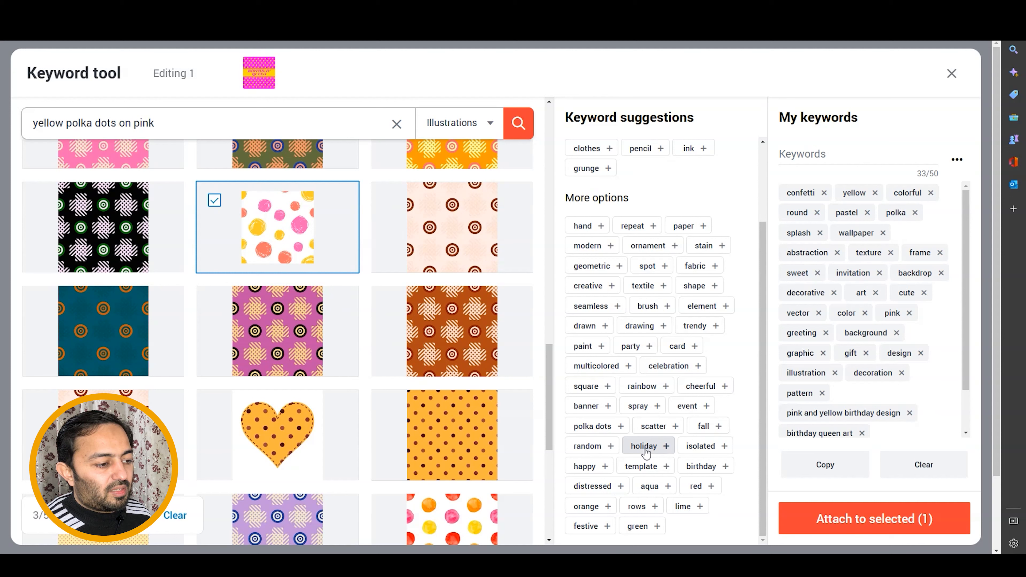
pyautogui.click(702, 447)
pyautogui.click(633, 467)
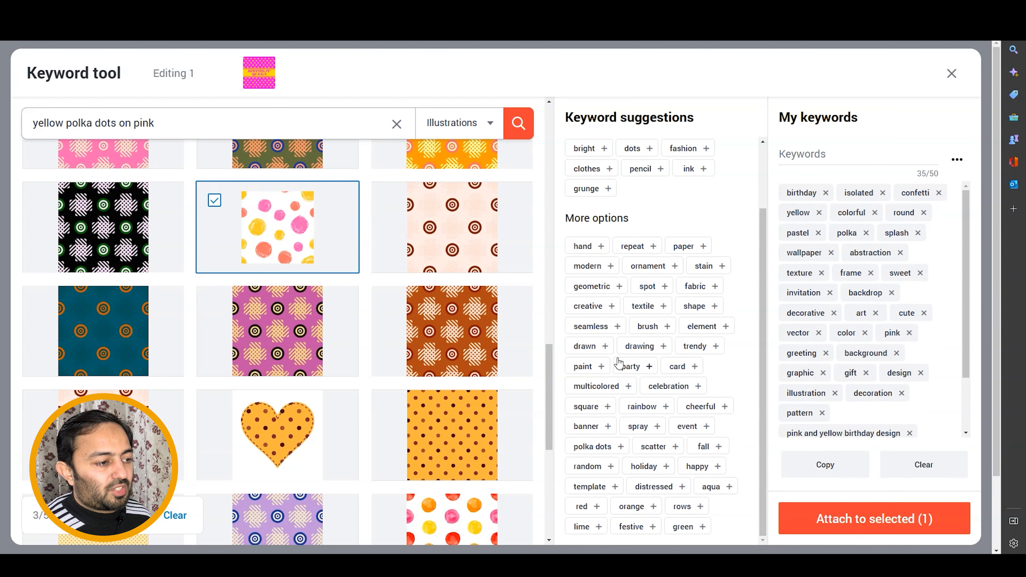
pyautogui.click(593, 309)
pyautogui.click(632, 312)
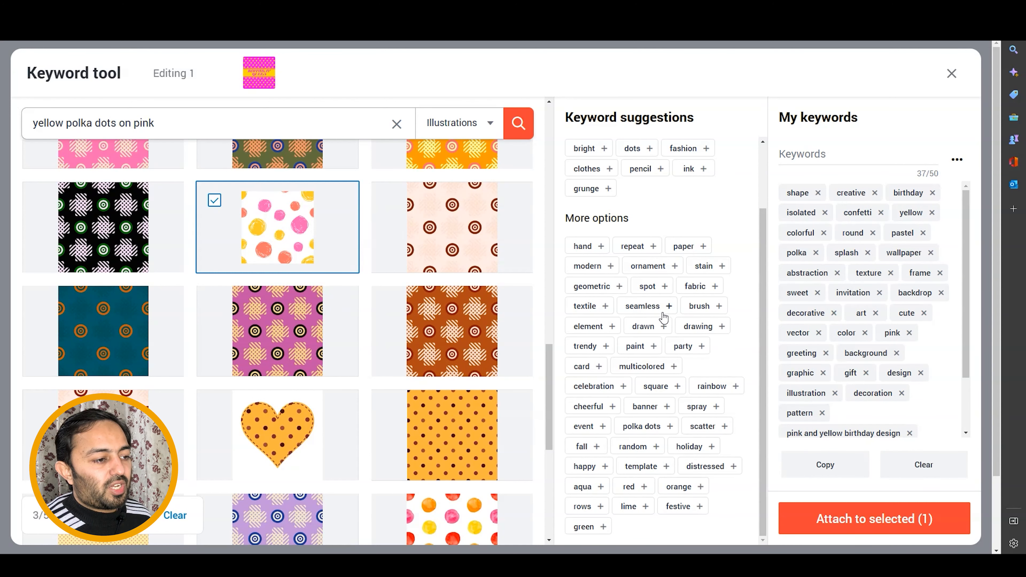
pyautogui.click(659, 312)
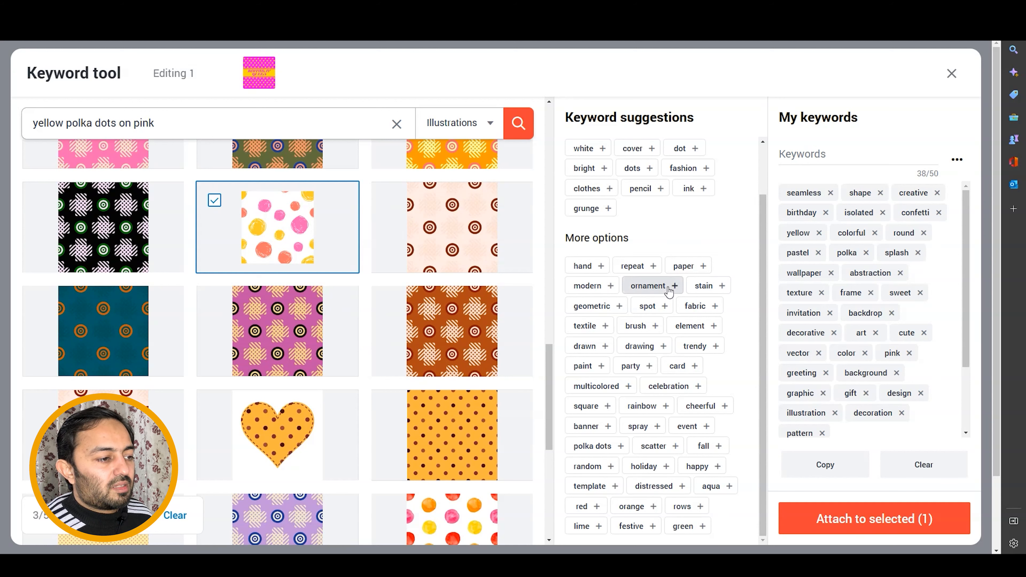
# Add the suggested keywords ornament, repeat, modern, geometric, rows, happy and event from the additional options
pyautogui.click(650, 286)
pyautogui.click(640, 268)
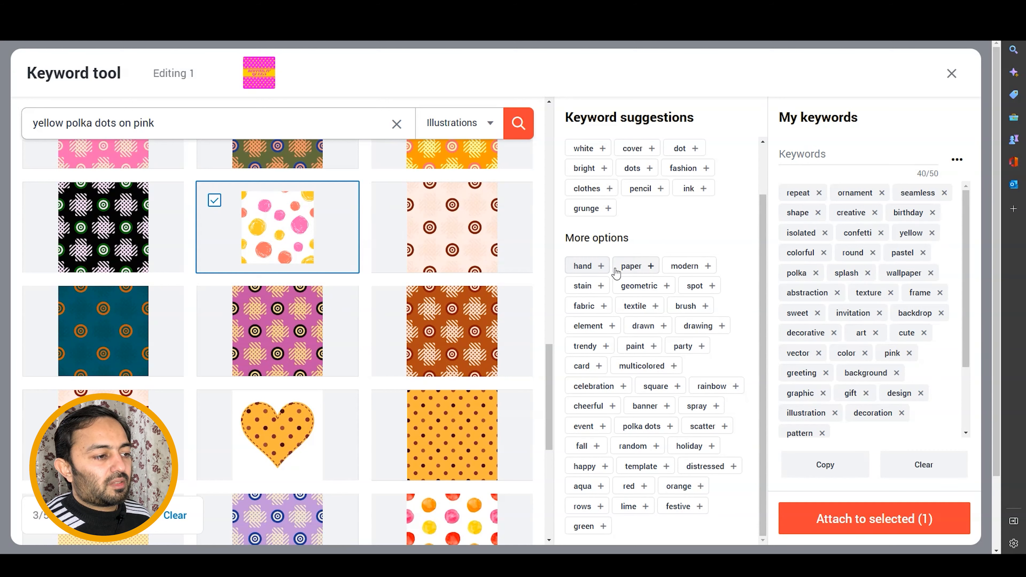
pyautogui.click(683, 267)
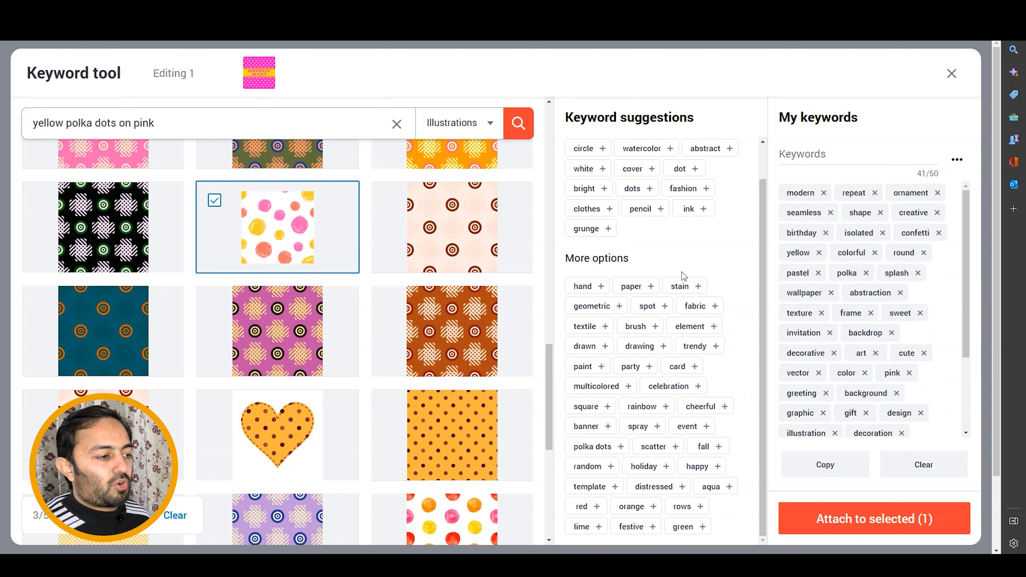
pyautogui.click(615, 306)
pyautogui.scroll(-2, 667, 380)
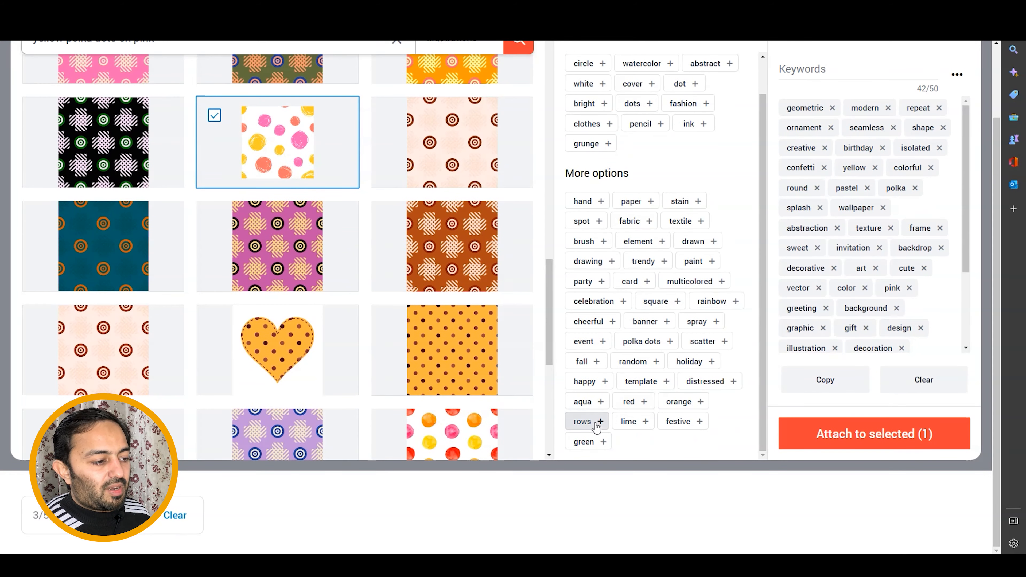
pyautogui.click(587, 424)
pyautogui.click(592, 405)
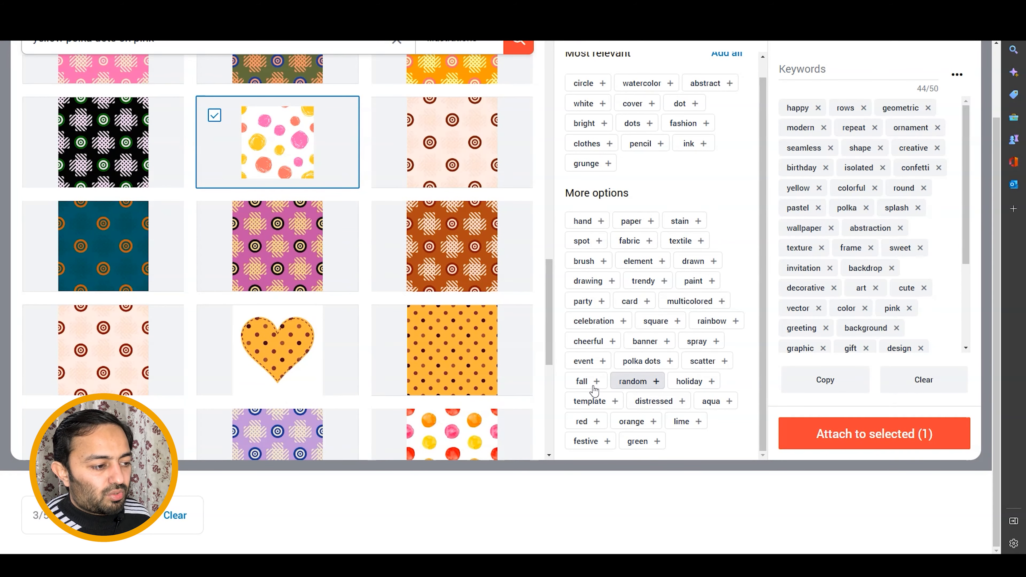
pyautogui.click(593, 366)
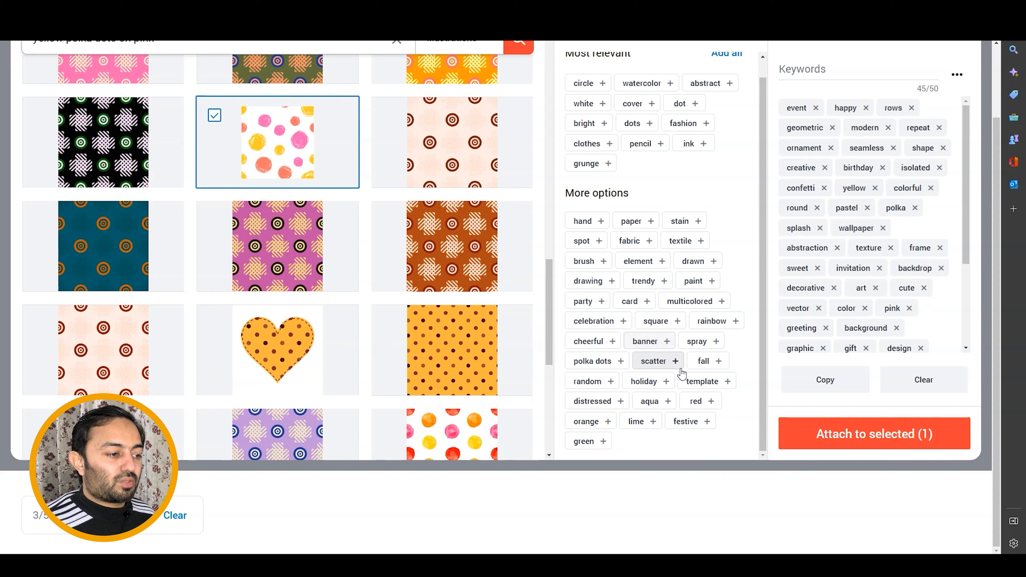
# Add the suggested keywords element, square, banner, cheerful and holiday, and close the Keyword tool
pyautogui.scroll(1, 710, 409)
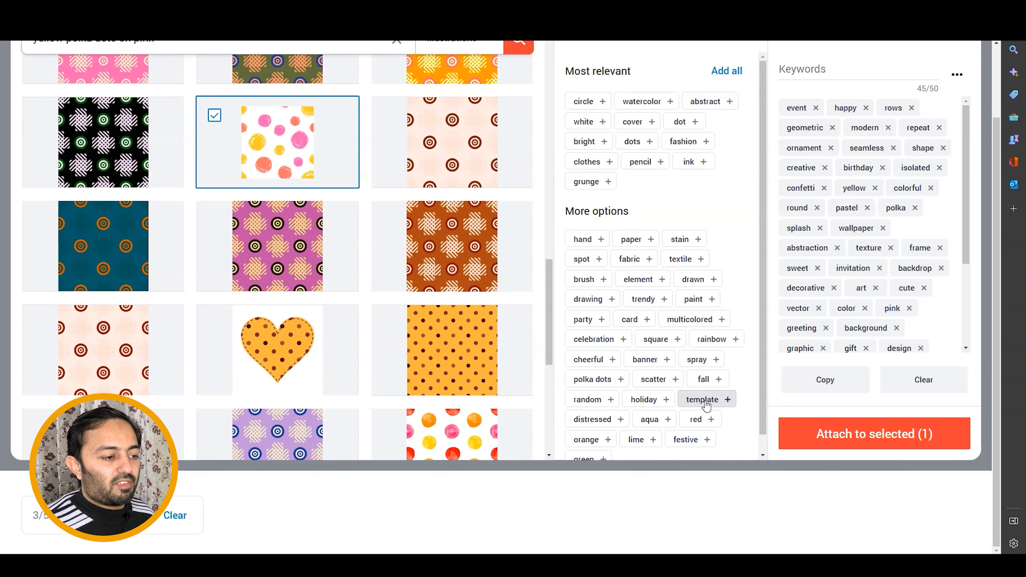
pyautogui.scroll(2, 697, 400)
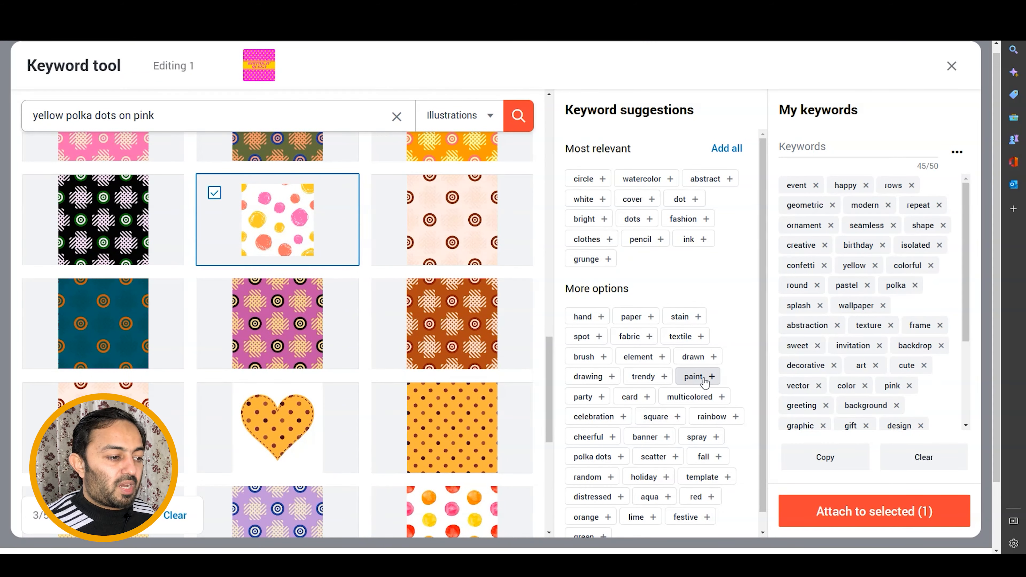
pyautogui.click(644, 358)
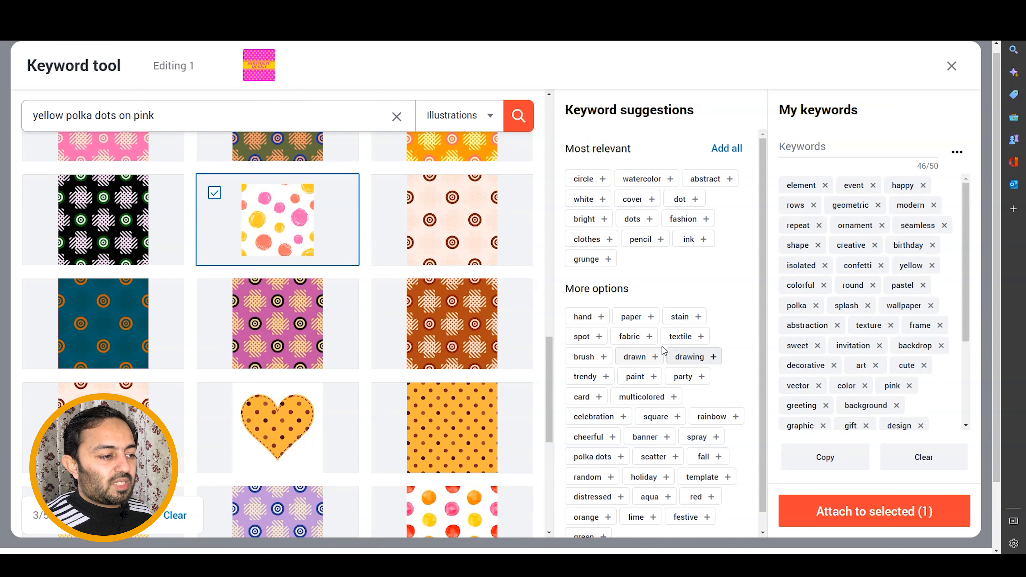
pyautogui.click(682, 420)
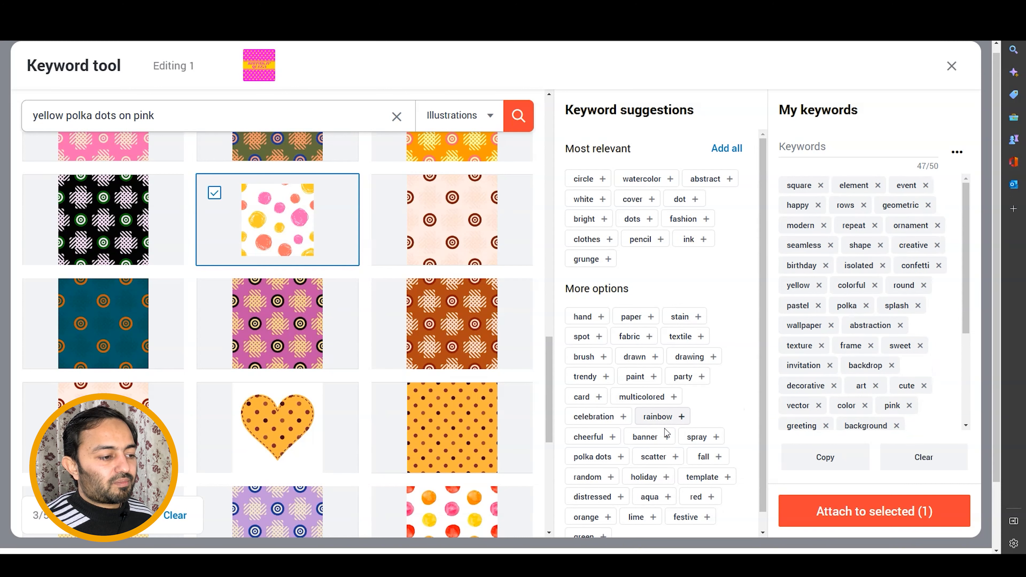
pyautogui.click(653, 438)
pyautogui.click(596, 444)
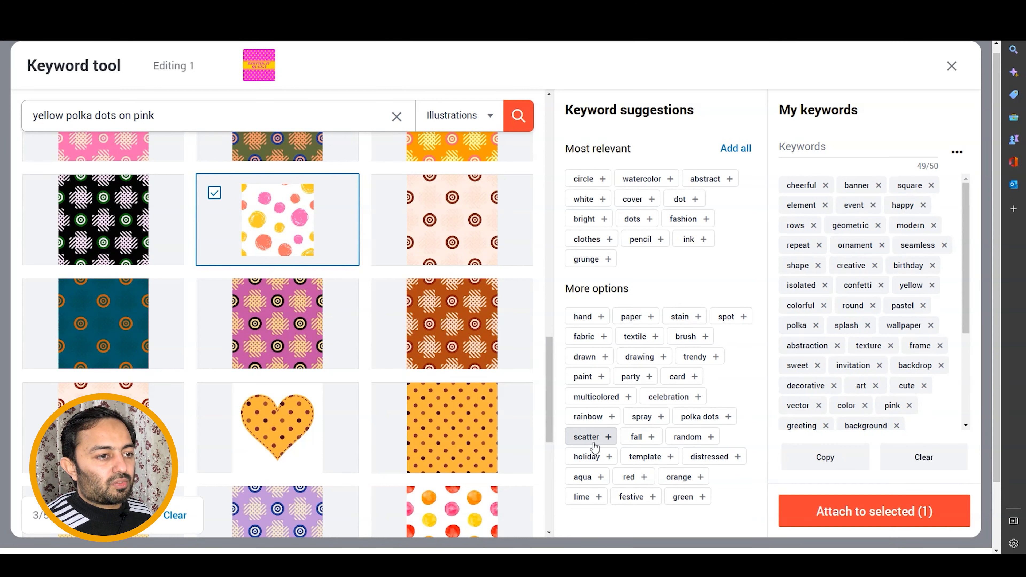
pyautogui.click(594, 465)
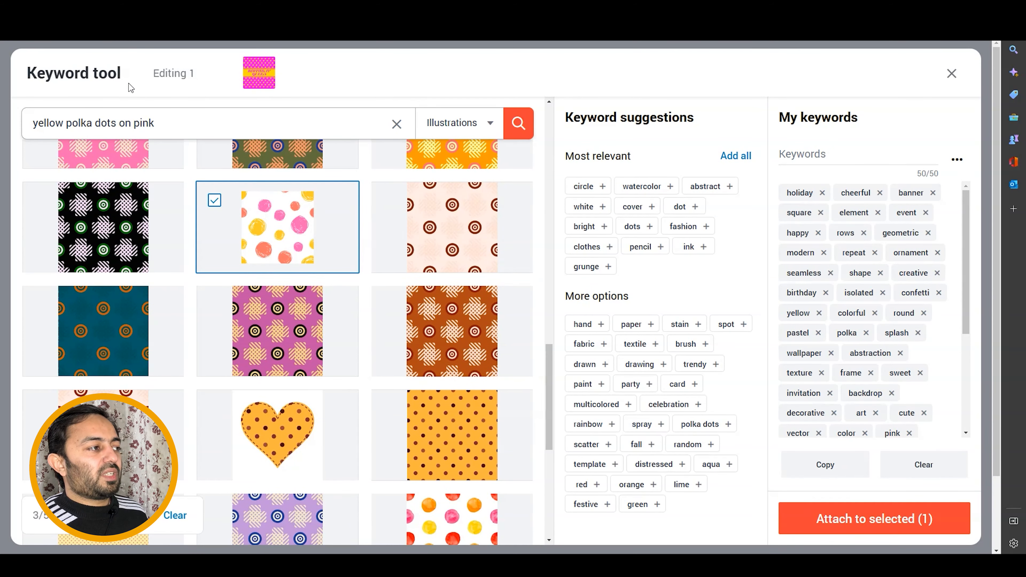
pyautogui.click(952, 74)
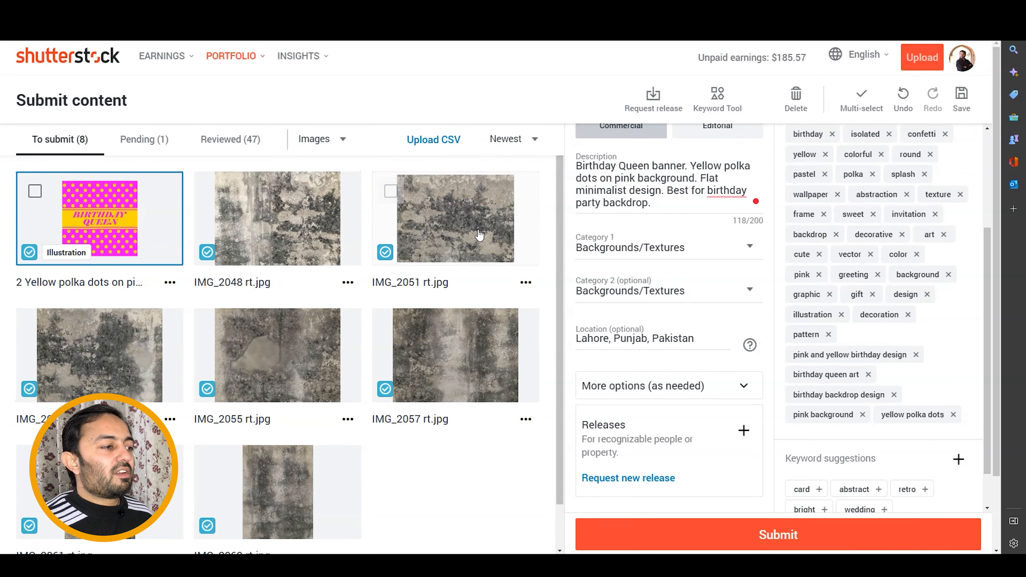
# Review the Birthday Queen illustration's image type, usage, description, categories, location and keywords, and submit it
pyautogui.scroll(4, 674, 313)
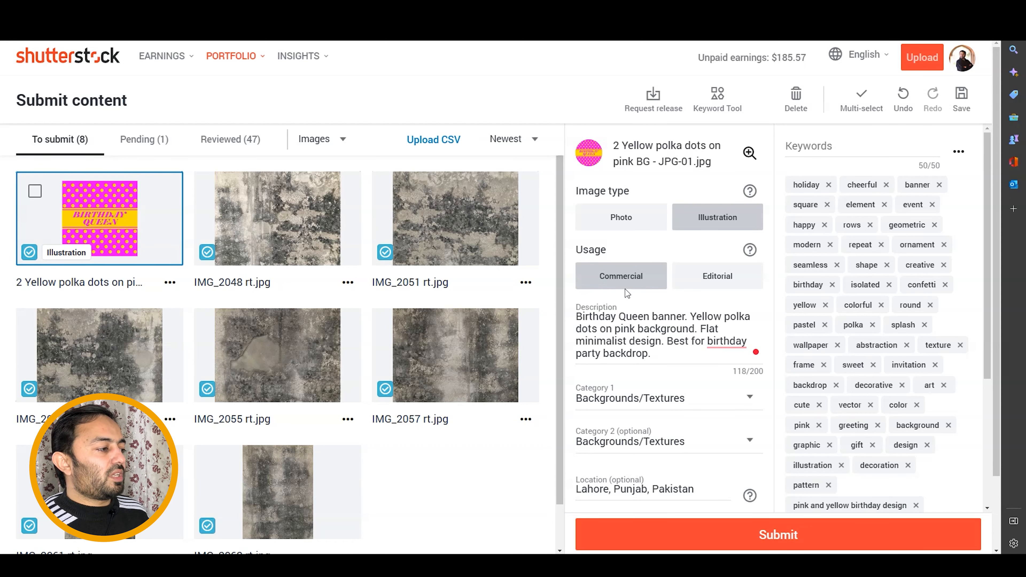
pyautogui.scroll(-1, 626, 289)
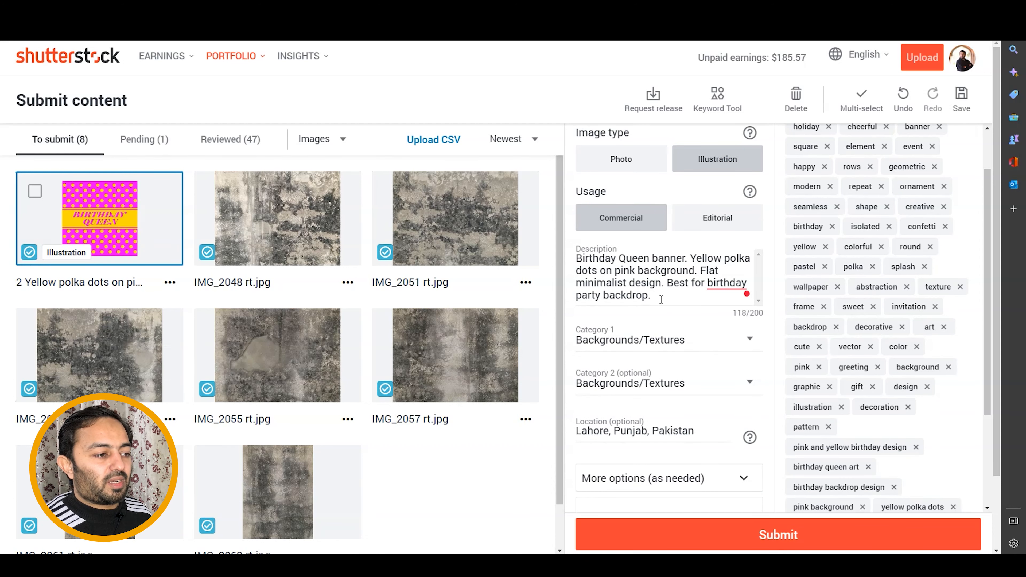
pyautogui.scroll(-1, 661, 306)
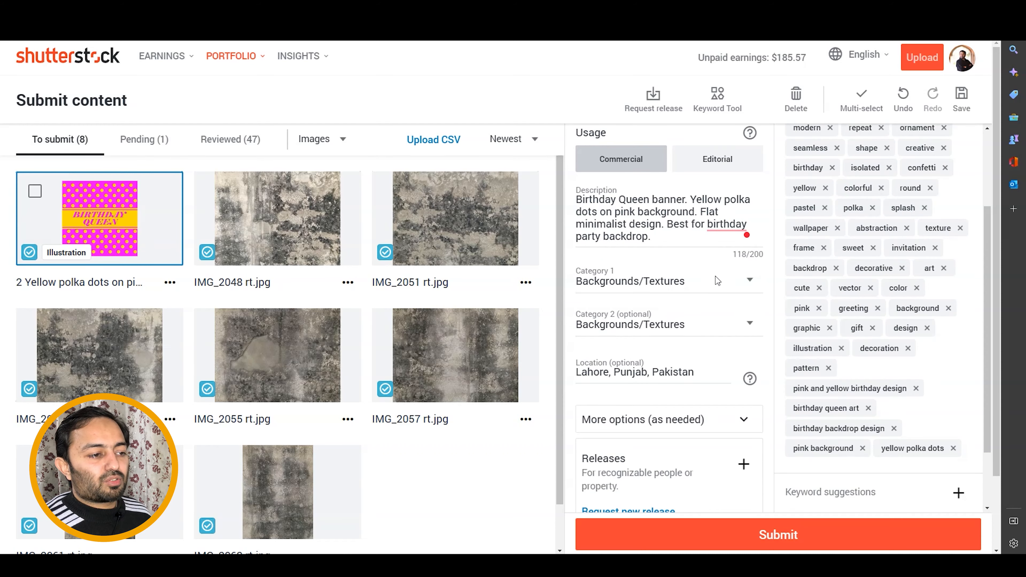
pyautogui.click(756, 248)
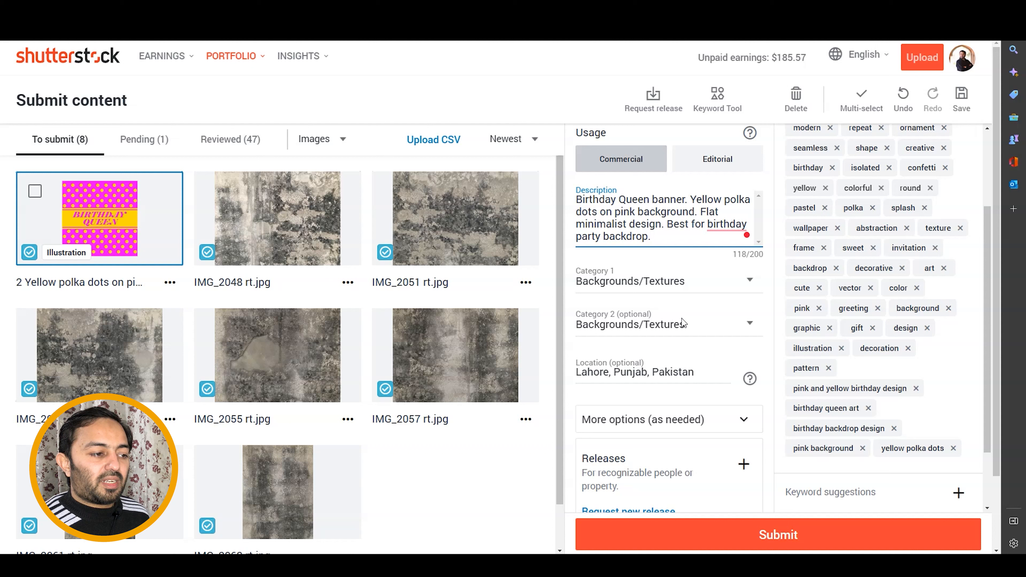
pyautogui.scroll(2, 791, 358)
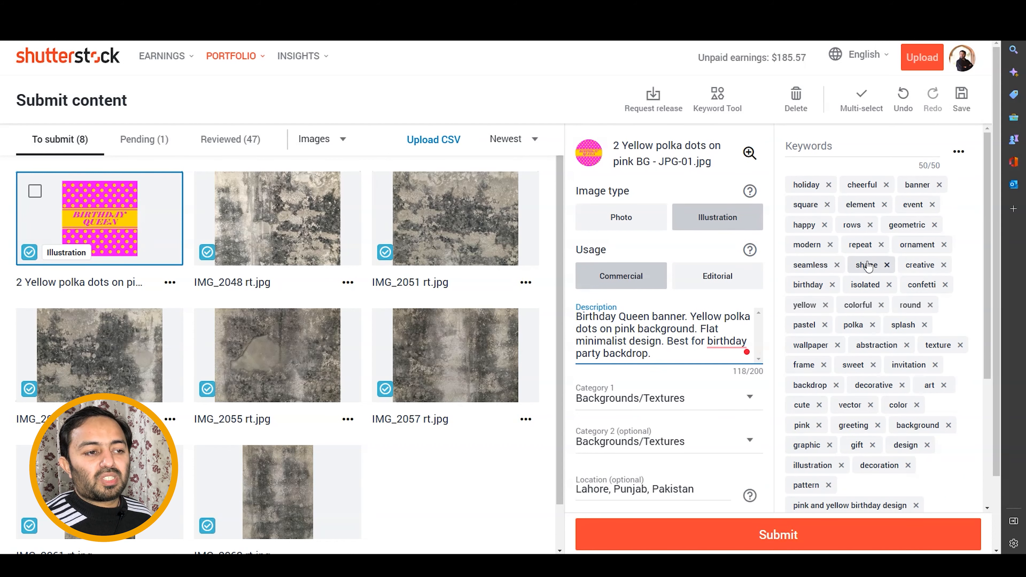
pyautogui.scroll(-3, 758, 369)
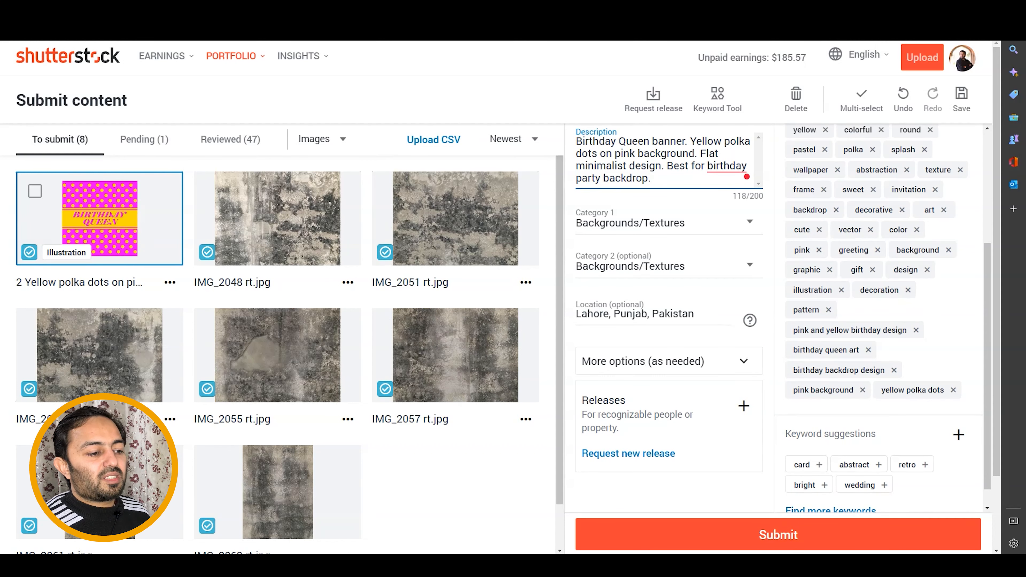
pyautogui.click(901, 539)
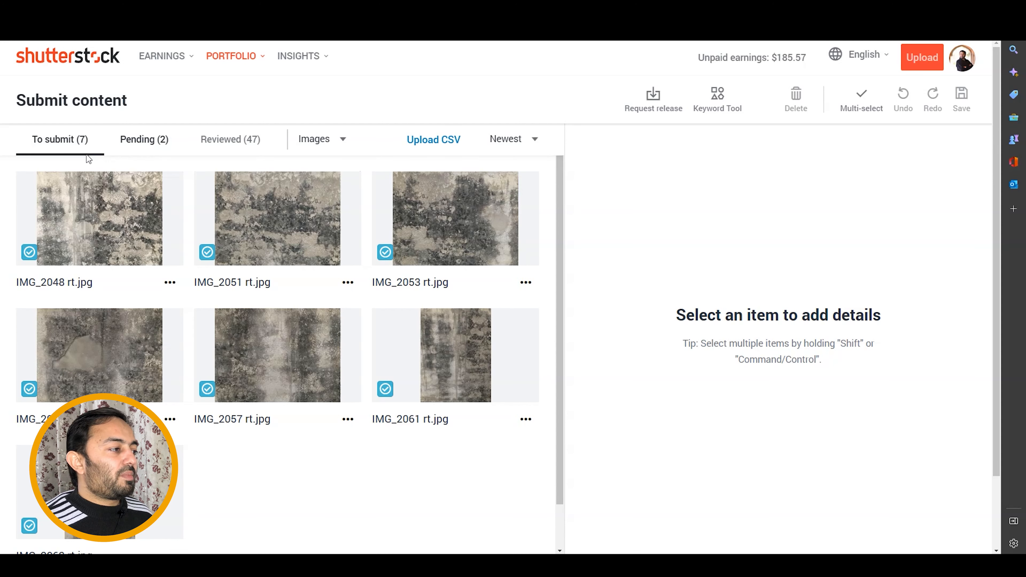
# Check the pending submissions and copy the asset ID of the approved image IMG_2059 rt.jpg from the reviewed items
pyautogui.click(162, 147)
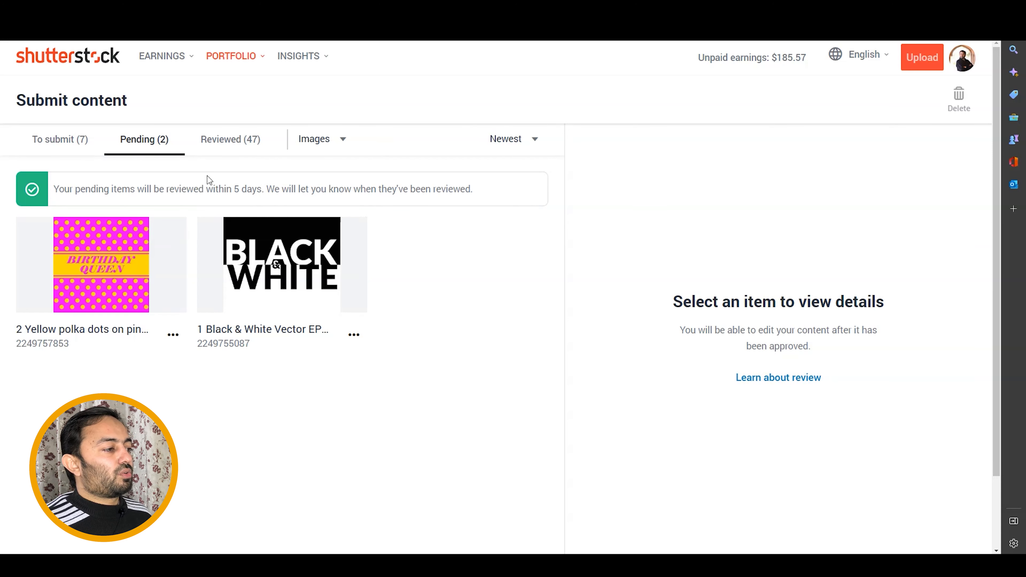
pyautogui.click(229, 144)
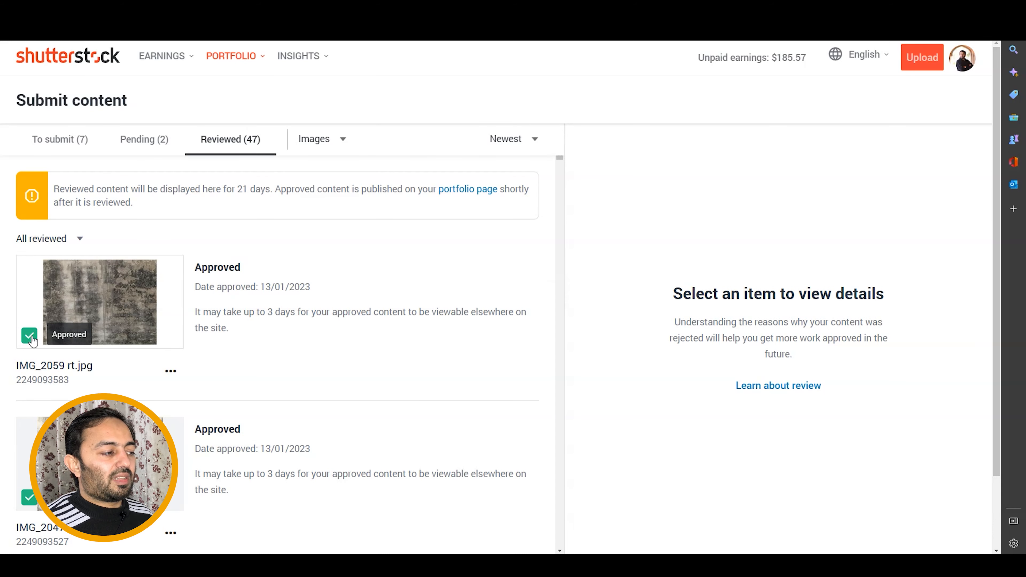
pyautogui.doubleClick(42, 382)
pyautogui.rightClick(41, 382)
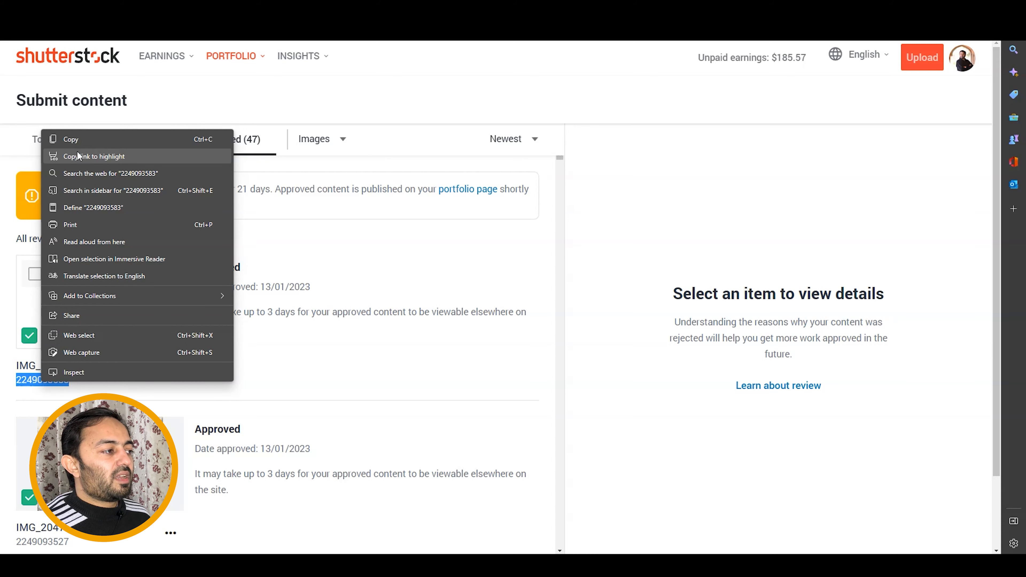
pyautogui.click(71, 139)
pyautogui.click(208, 390)
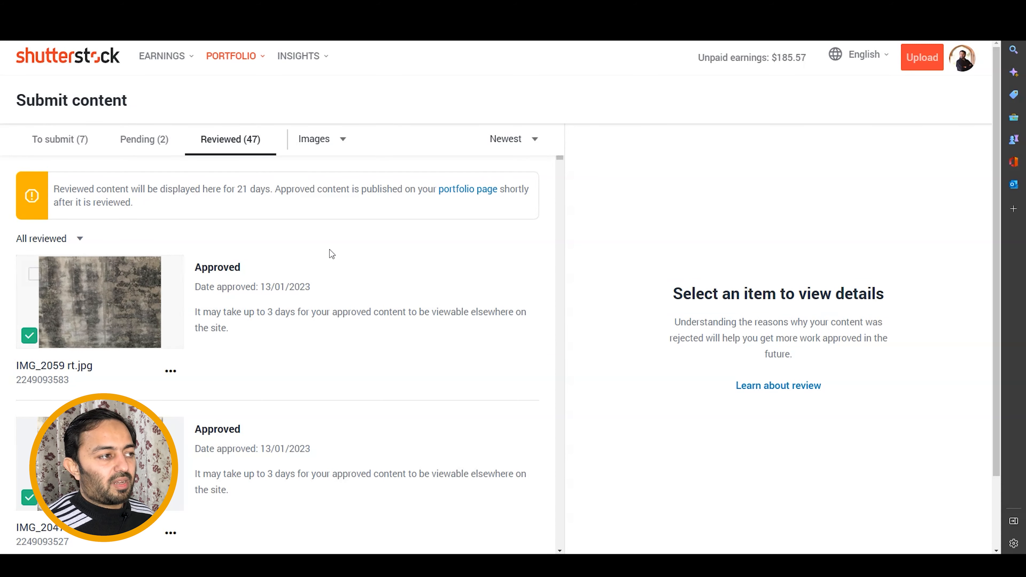
# Open the main Shutterstock site in a new browser tab and search images for the copied asset ID to view its page
pyautogui.hotkey('ctrl', 't')
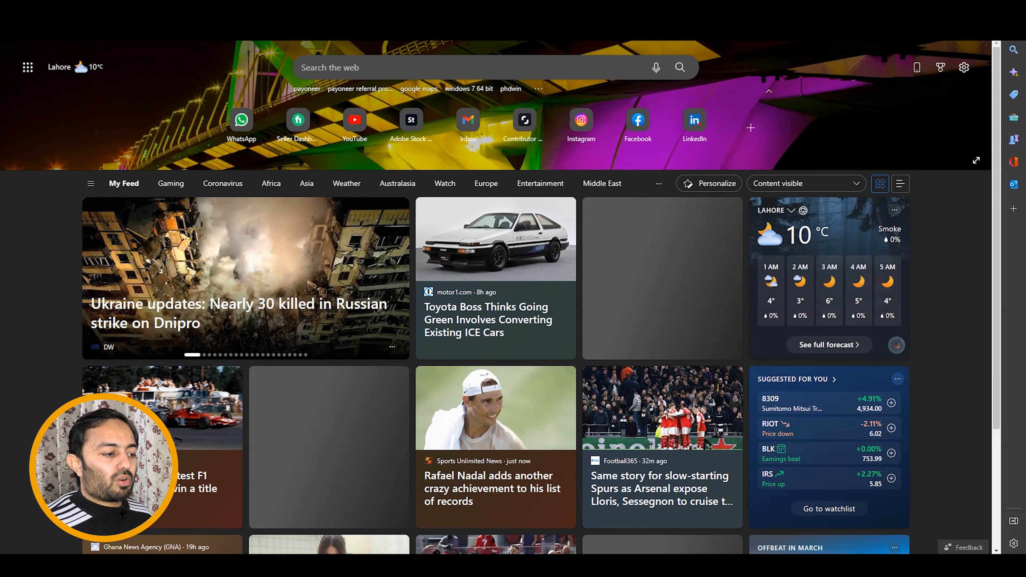
pyautogui.write('shutterstock')
pyautogui.press('Return')
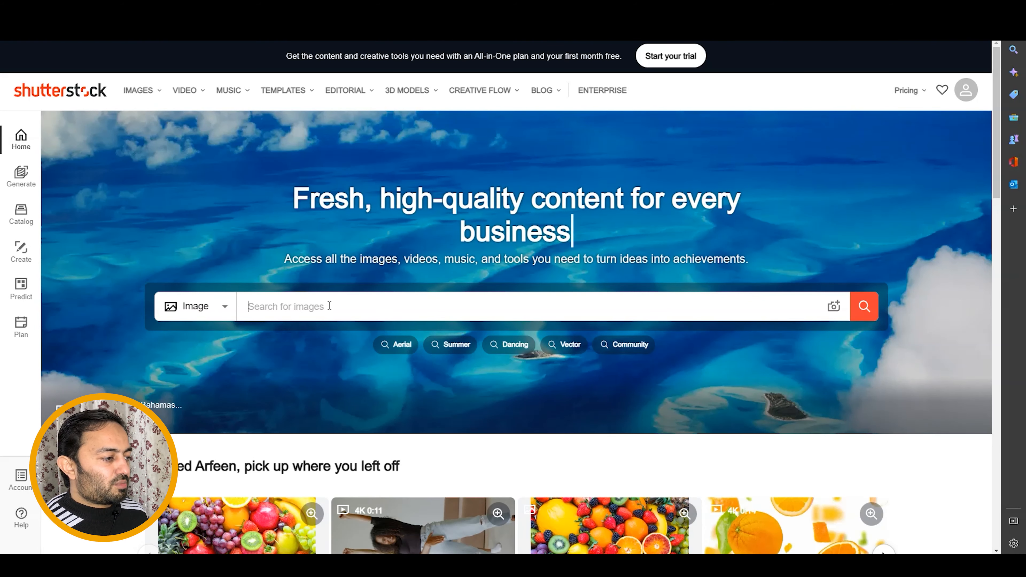
pyautogui.hotkey('ctrl', 'v')
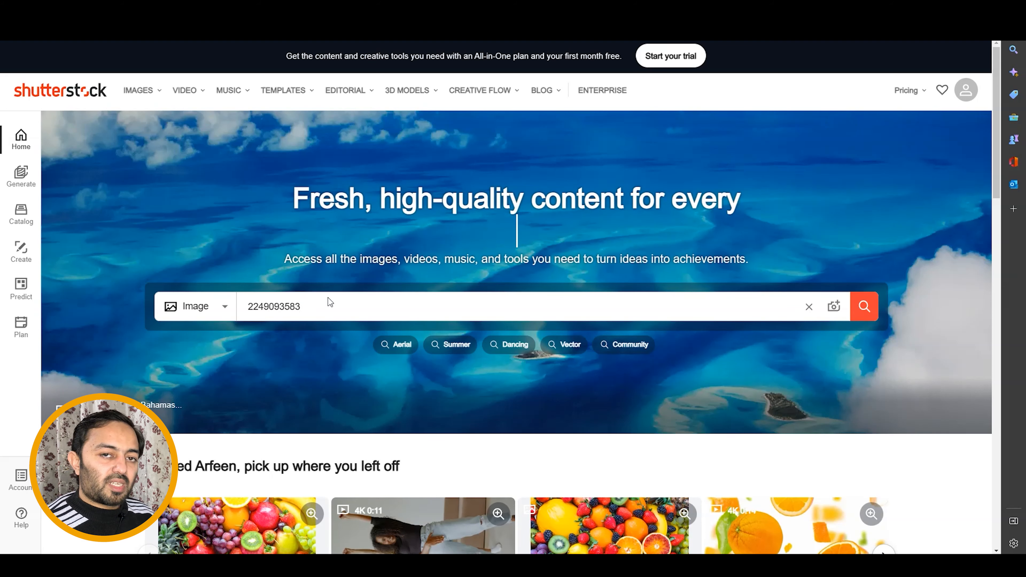
pyautogui.press('Return')
pyautogui.scroll(-2, 331, 297)
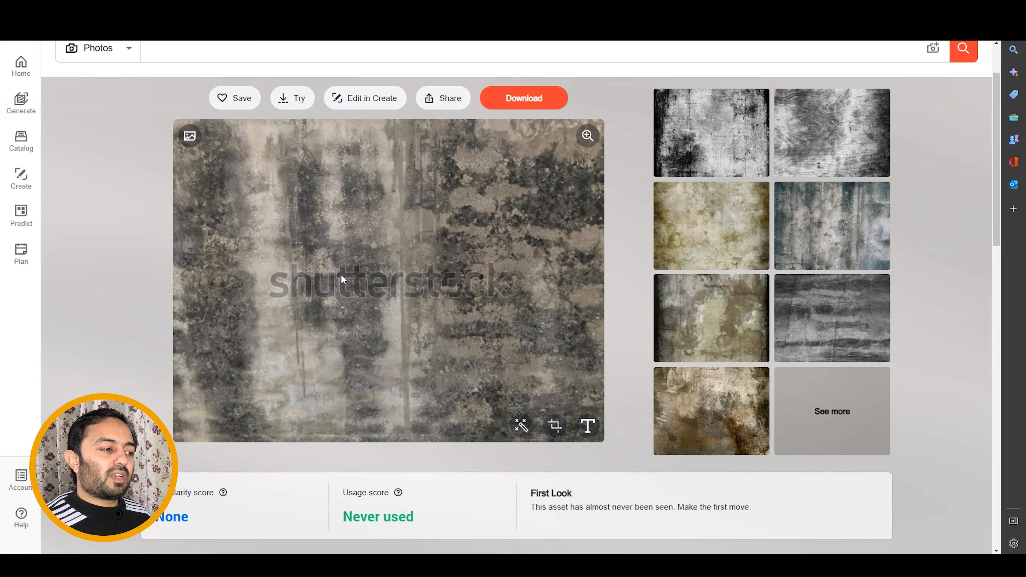
pyautogui.scroll(2, 482, 267)
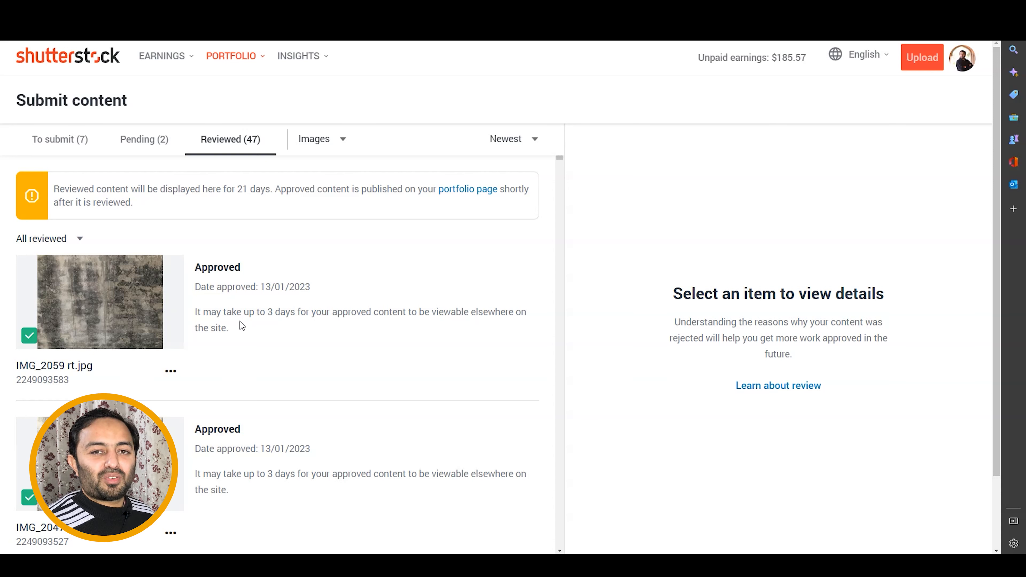
pyautogui.moveTo(161, 325)
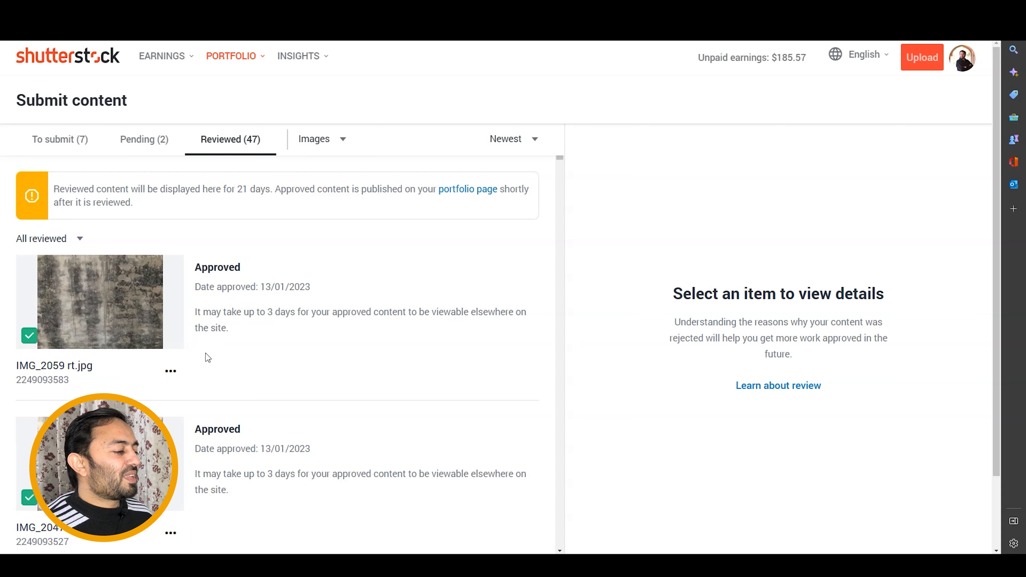
pyautogui.scroll(-2, 212, 307)
pyautogui.scroll(1, 230, 339)
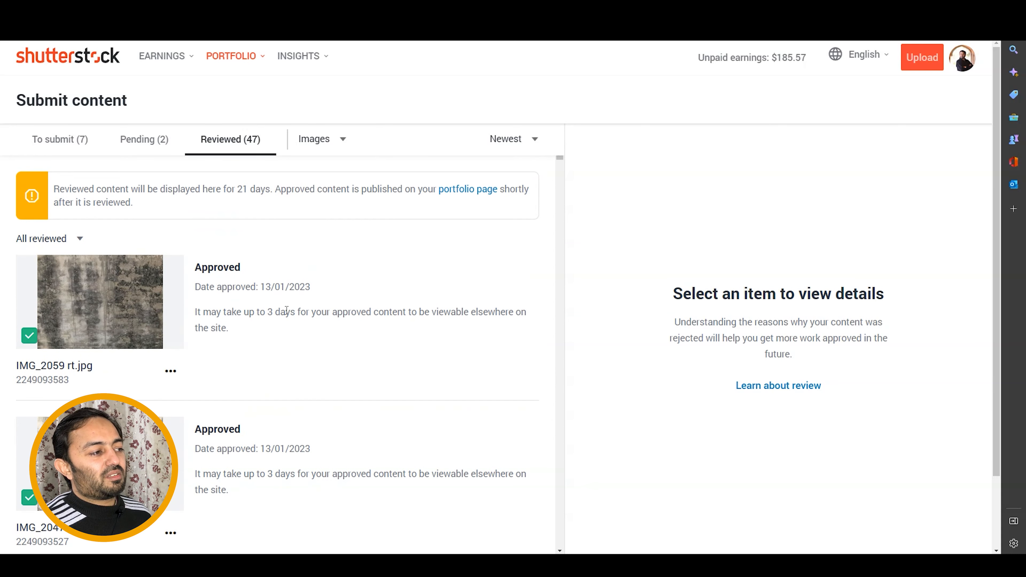